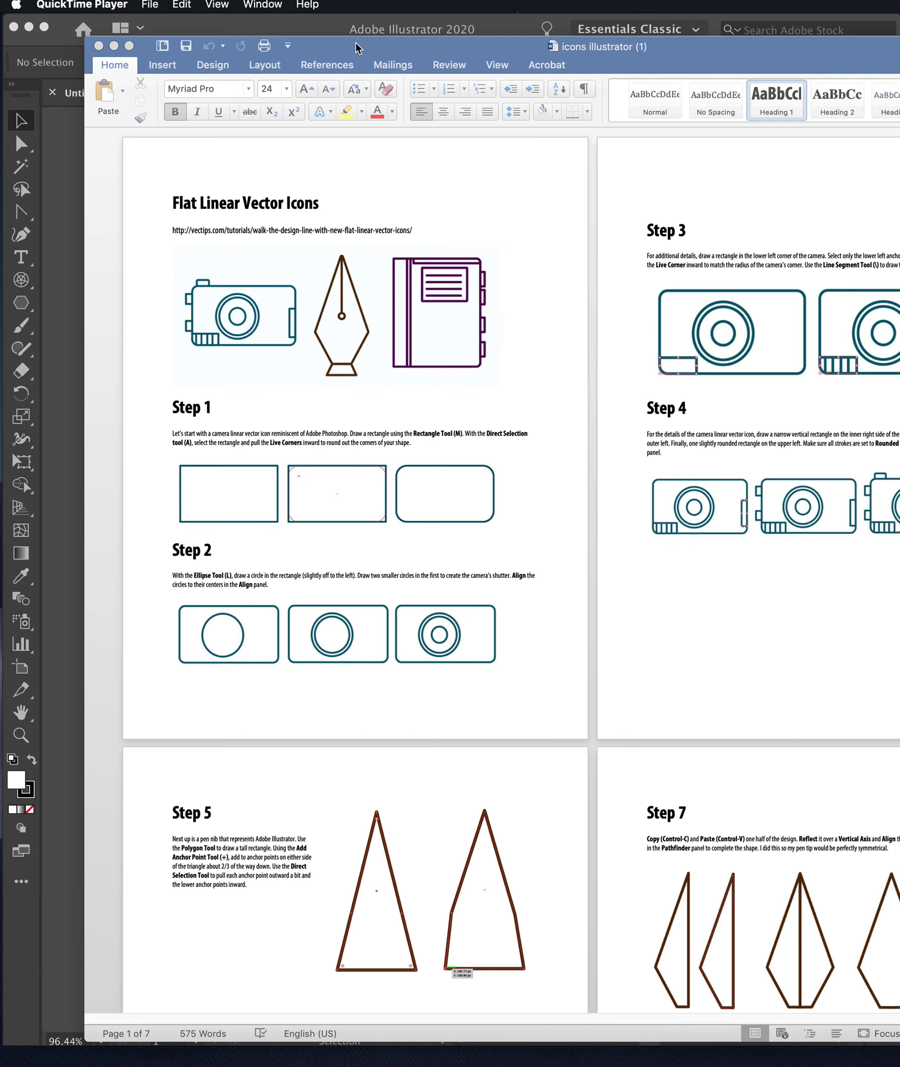
- Move the Word tutorial window to the right screen edge to reveal Illustrator's blank artboard
drag(357, 44, 899, 98)
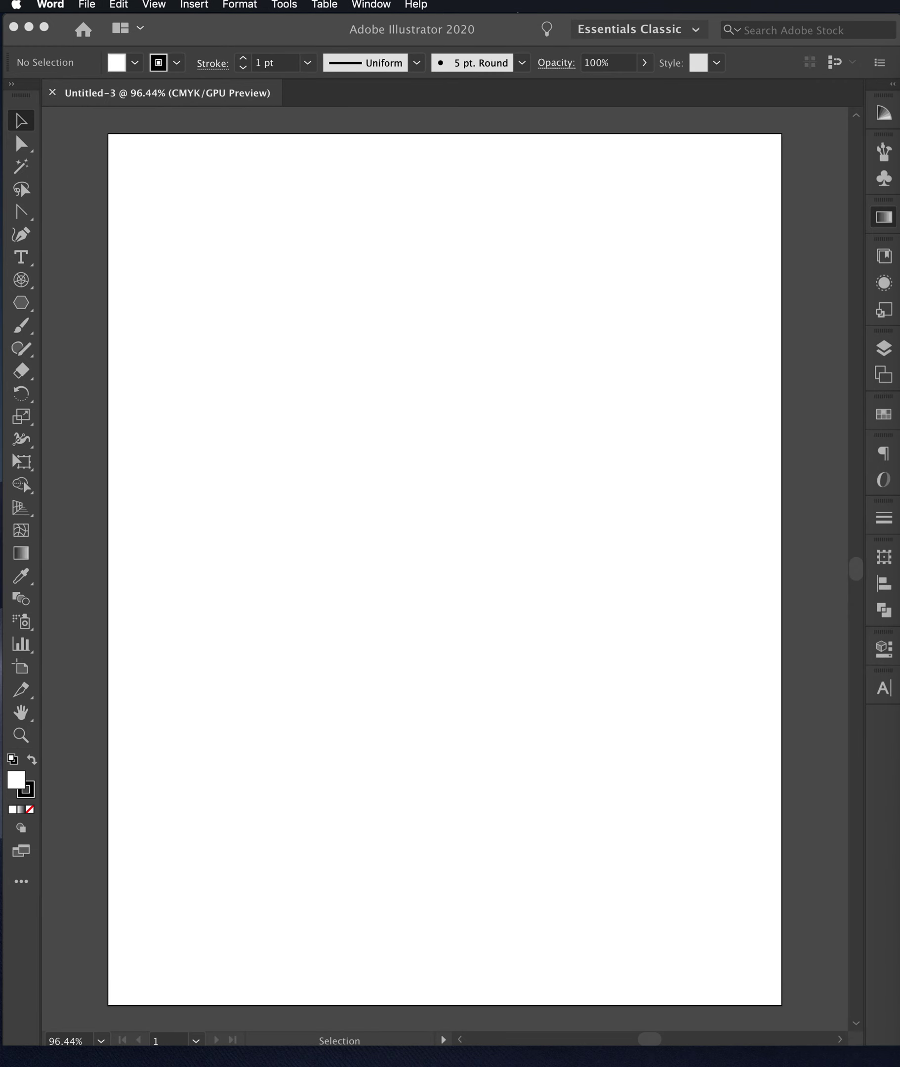
mouse_move(899, 361)
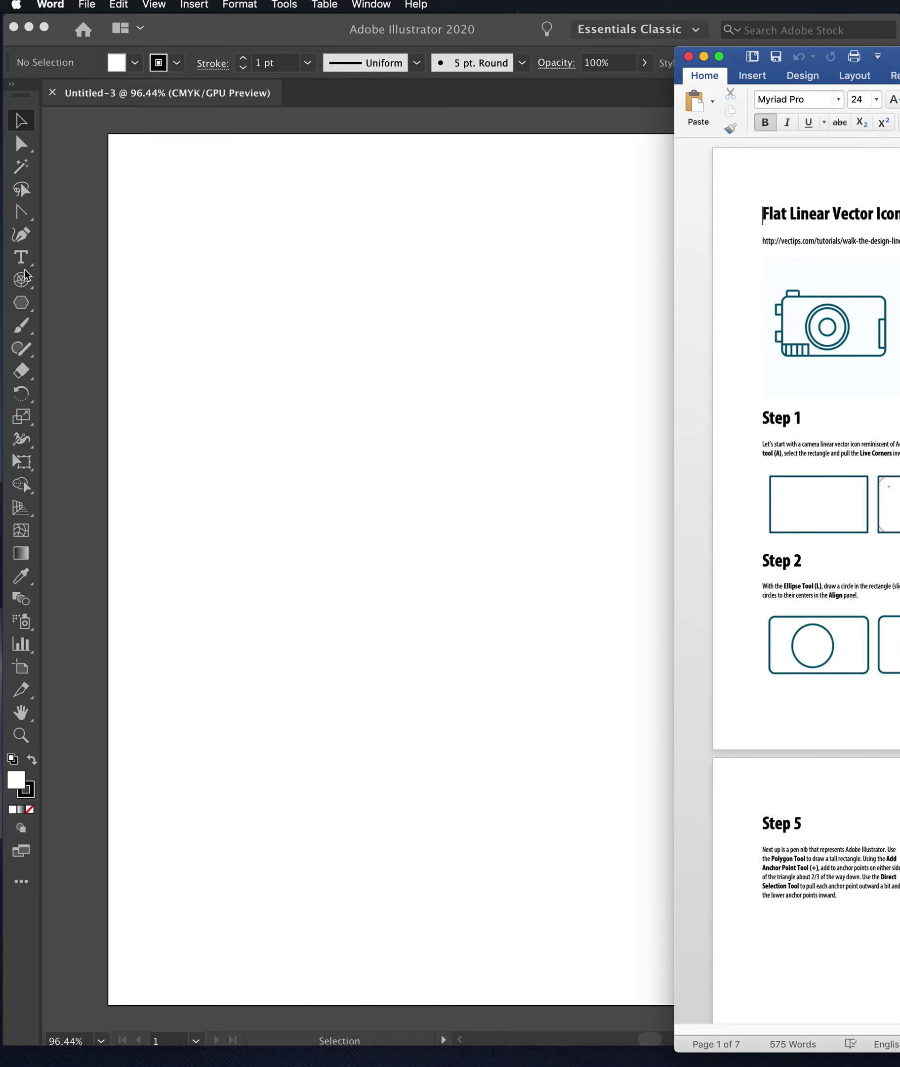
- Bring Illustrator forward and draw a wide test rectangle on the upper page
click(24, 307)
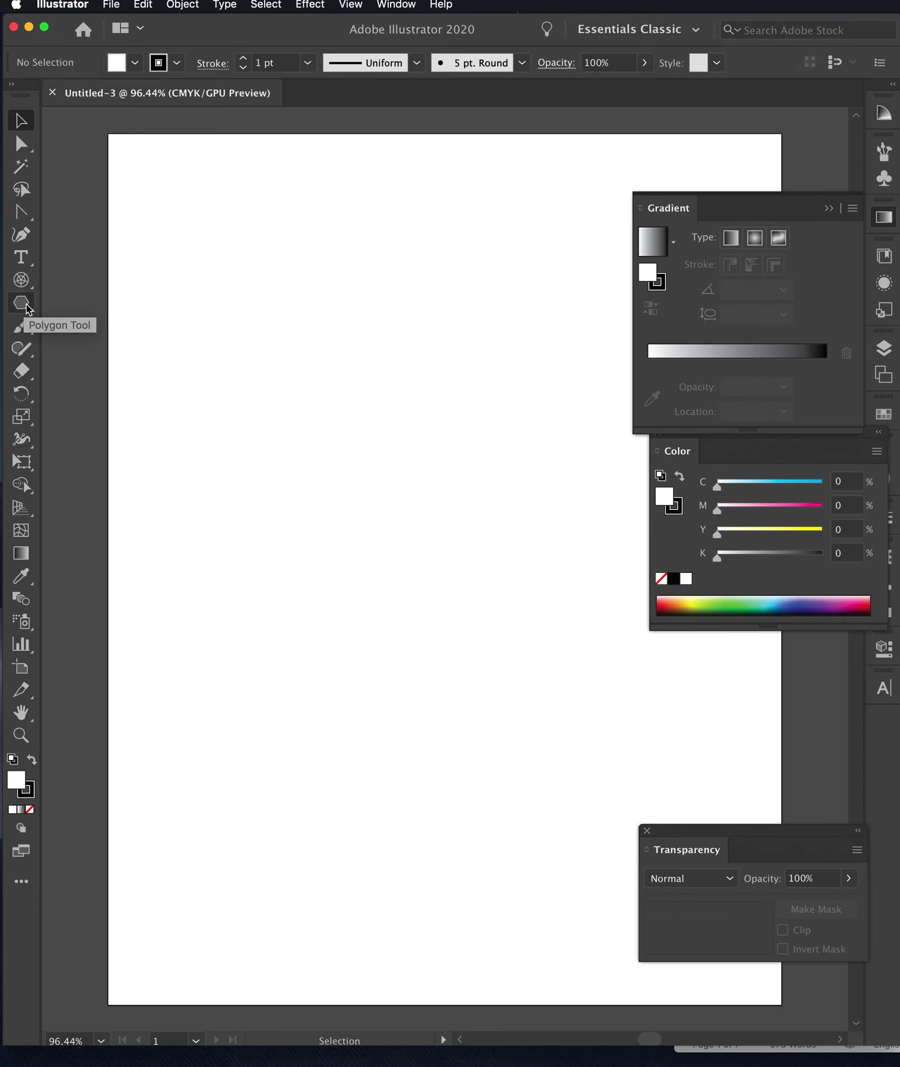
click(24, 306)
click(116, 304)
drag(194, 250, 590, 435)
- Make the test rectangle taller and round all four corners with the Live Corner widget
click(21, 120)
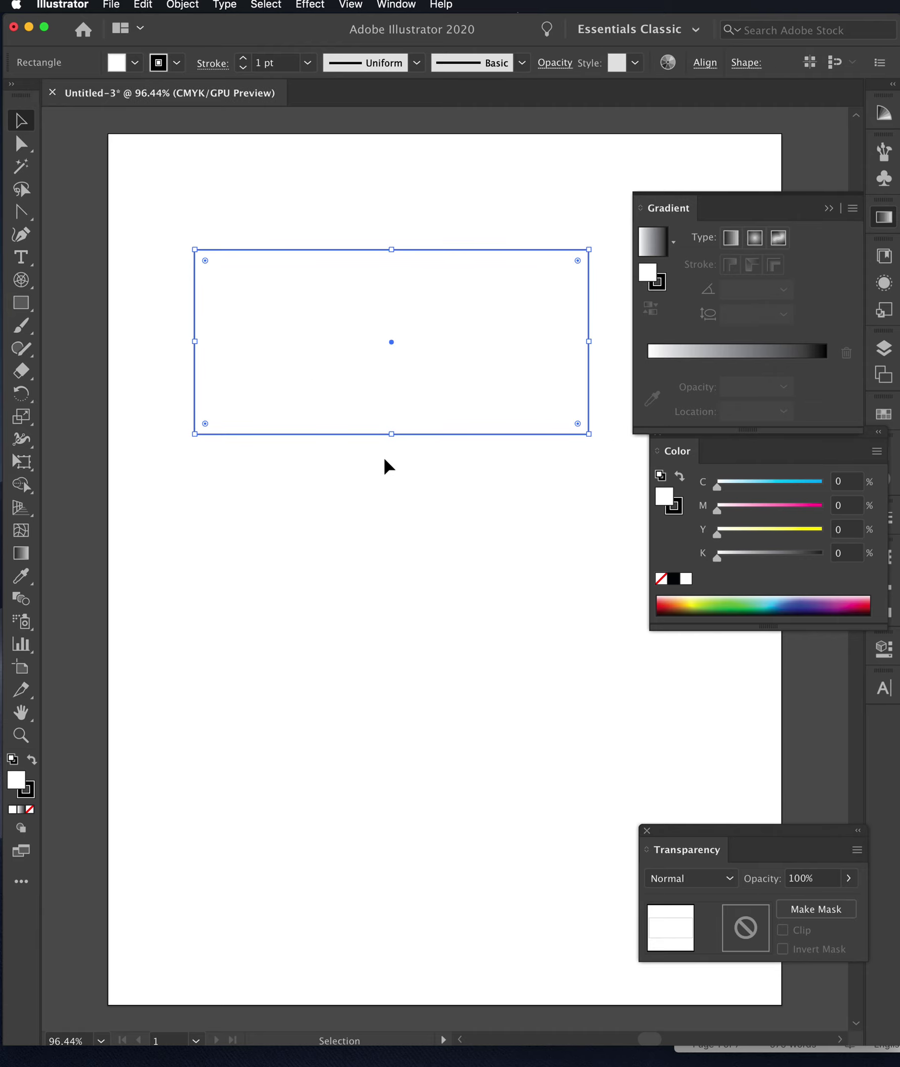
drag(391, 434, 394, 468)
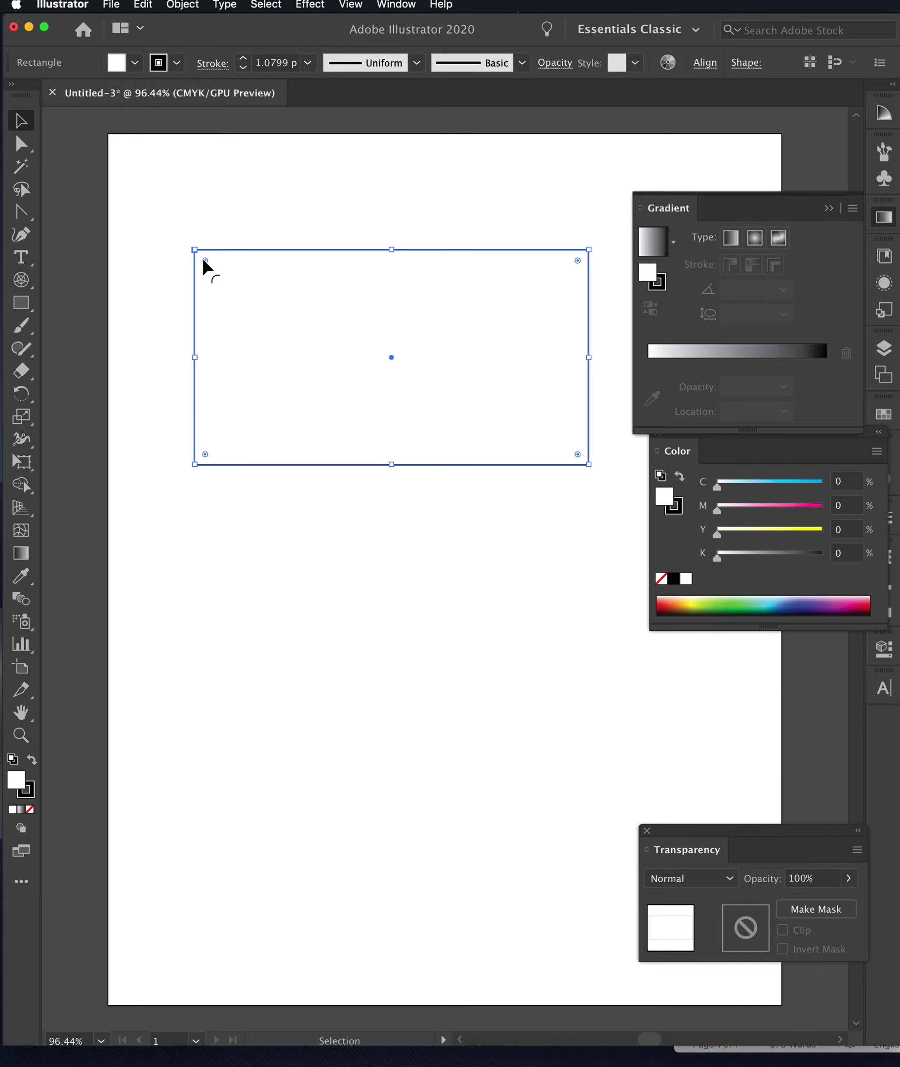
drag(202, 256, 241, 293)
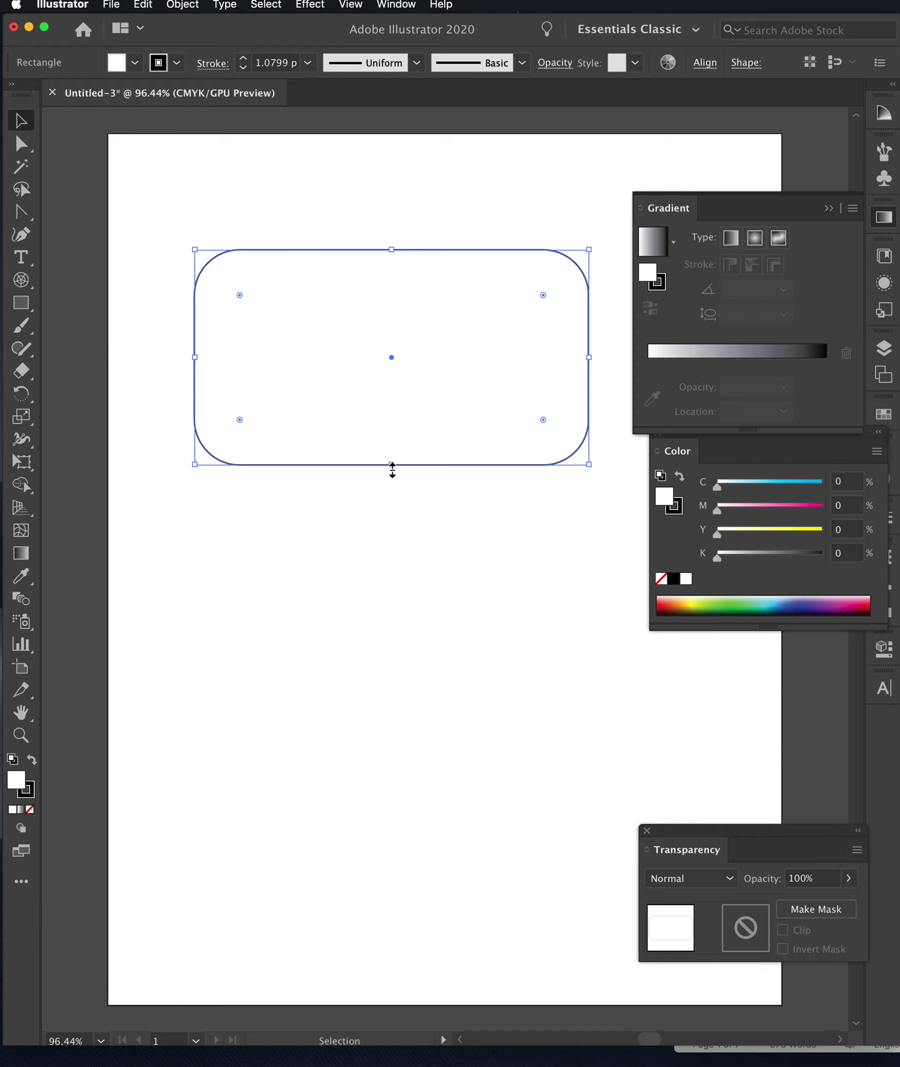
key(backslash)
- Delete the test shape and draw a large rounded rectangle near the page top
key(Delete)
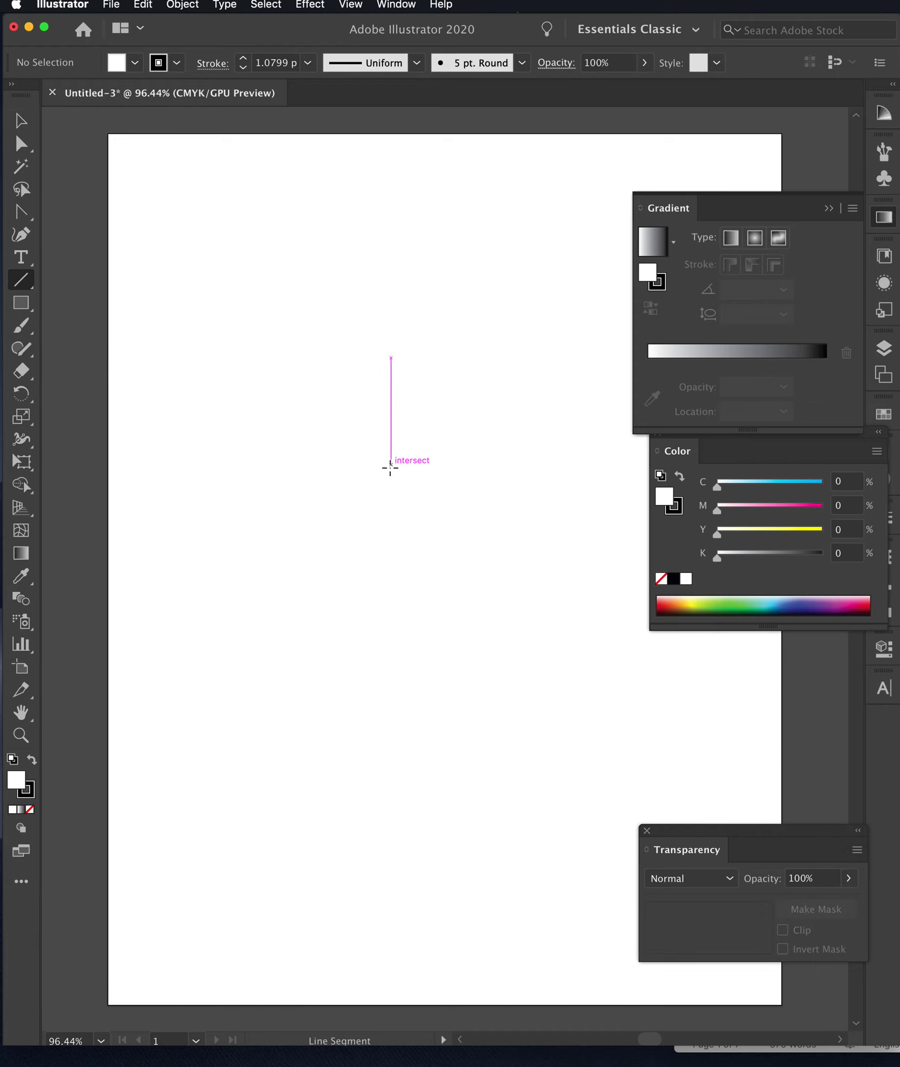
click(21, 306)
drag(21, 307, 89, 330)
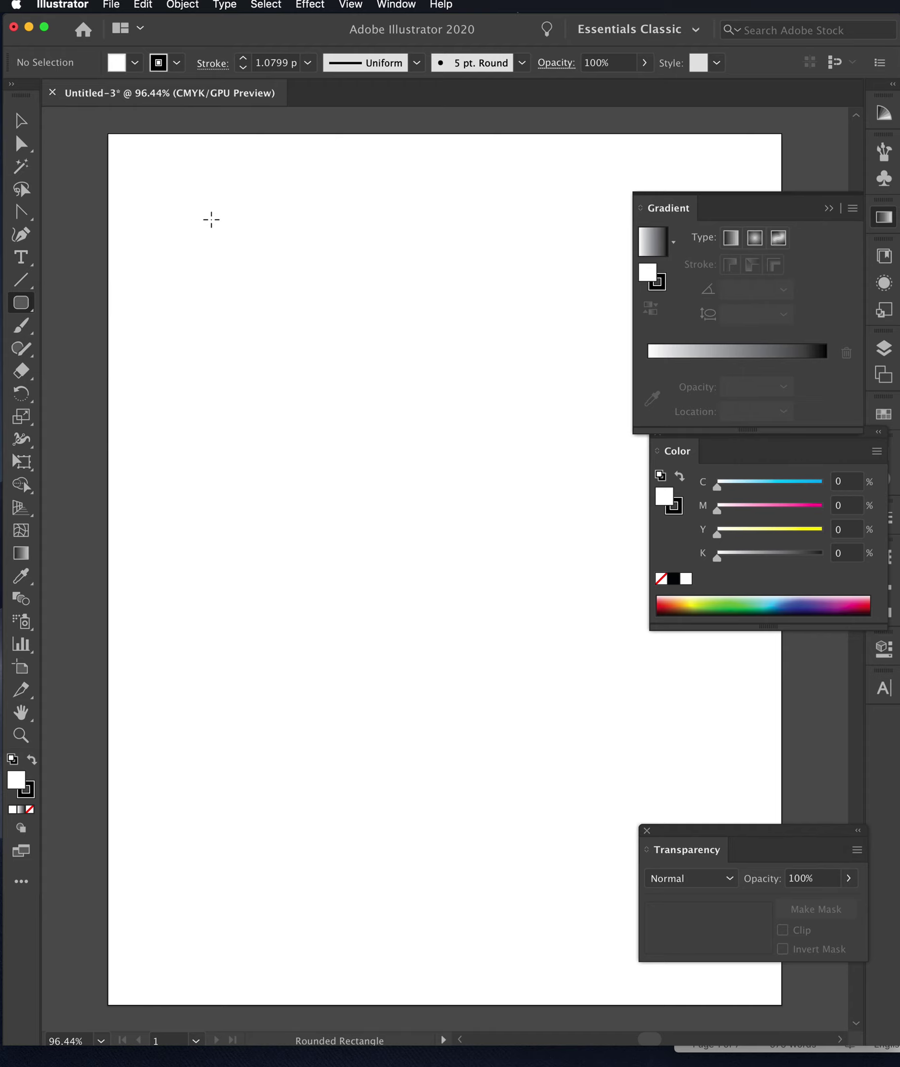
drag(192, 223, 688, 539)
- Collapse the Gradient and Color panels and close the floating colour guide
click(830, 209)
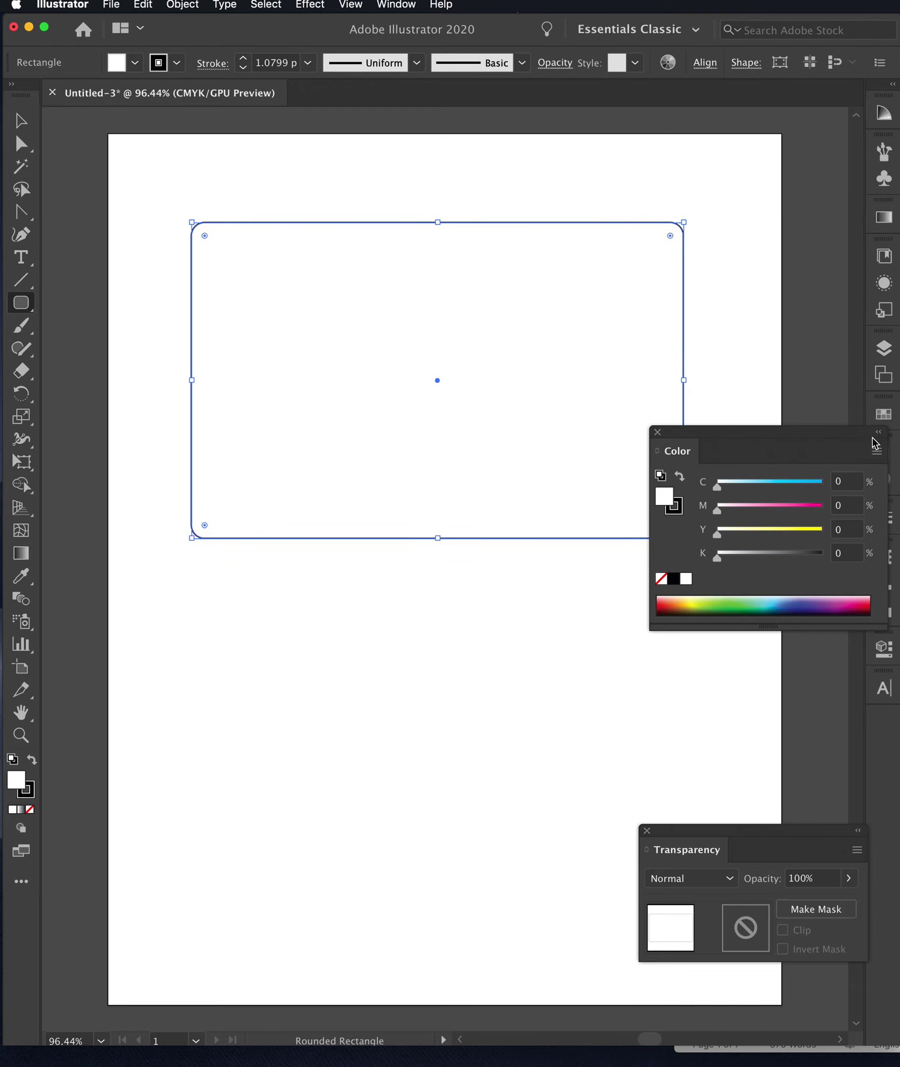
click(880, 437)
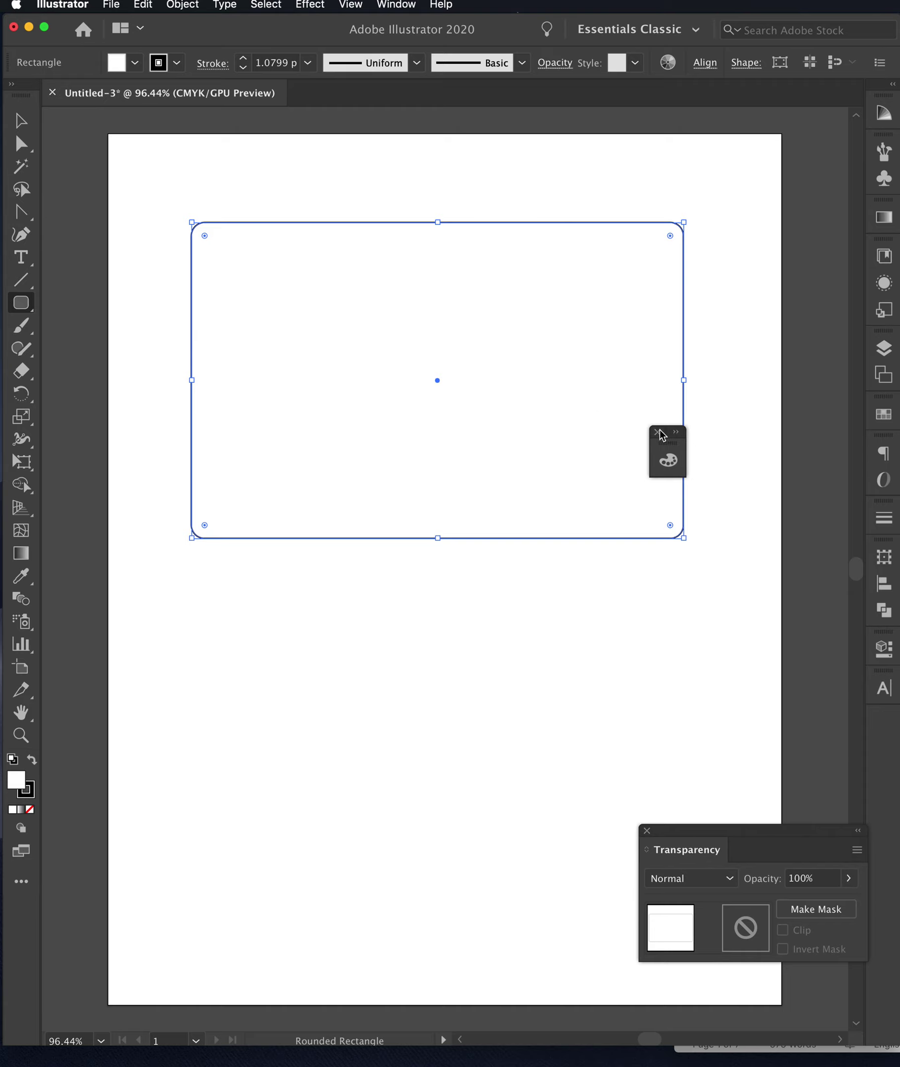
click(544, 570)
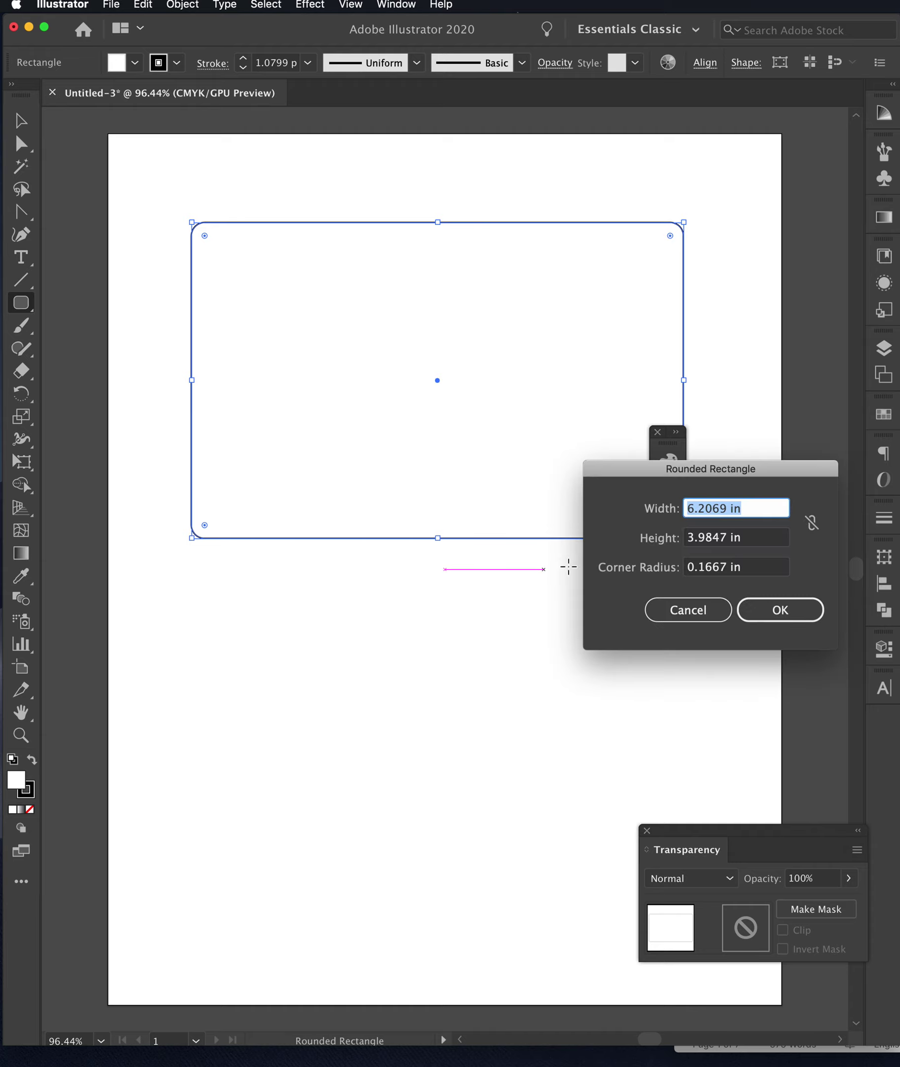
click(688, 611)
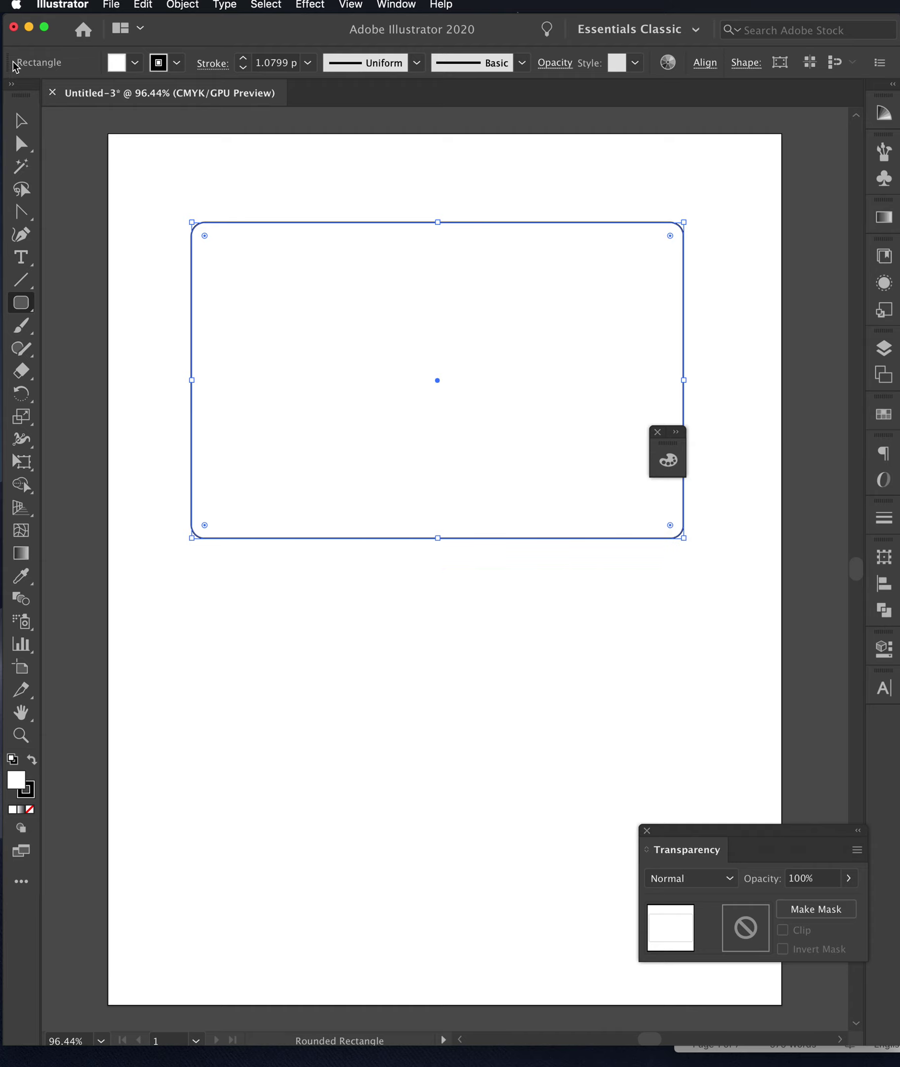
click(21, 120)
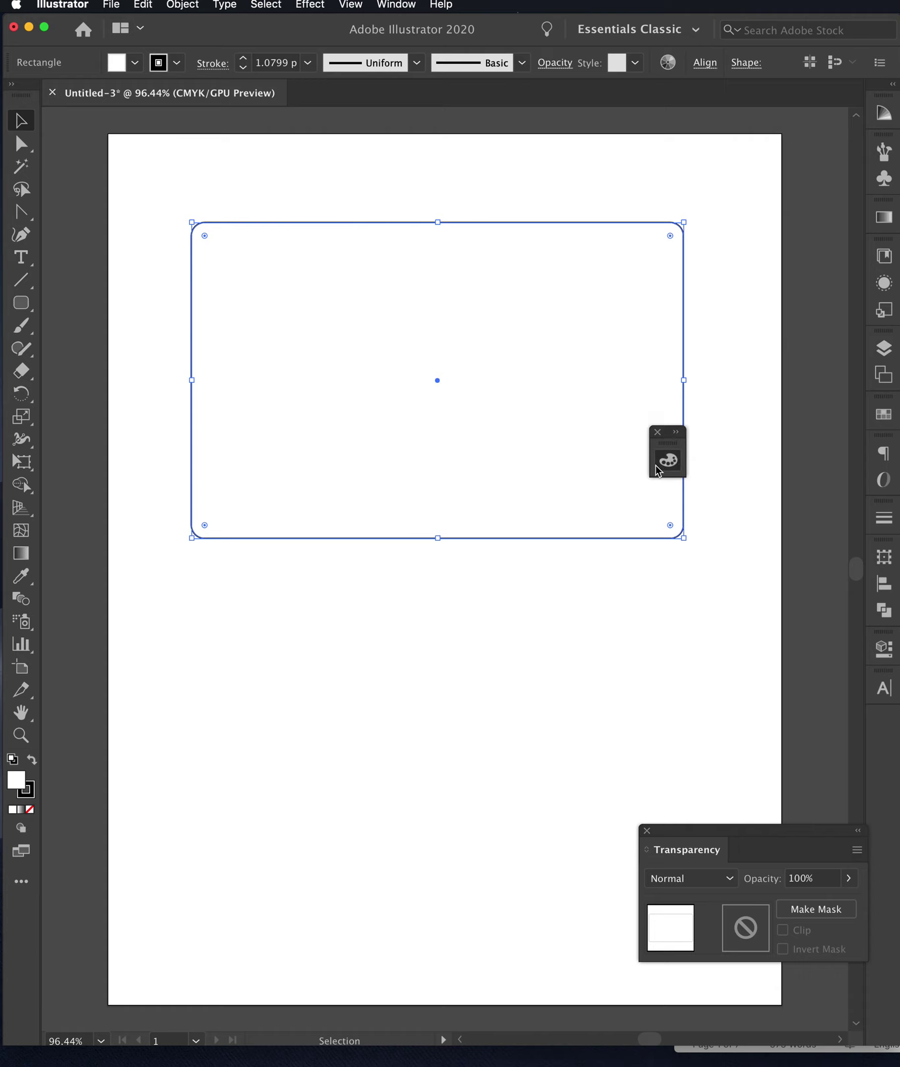
click(658, 432)
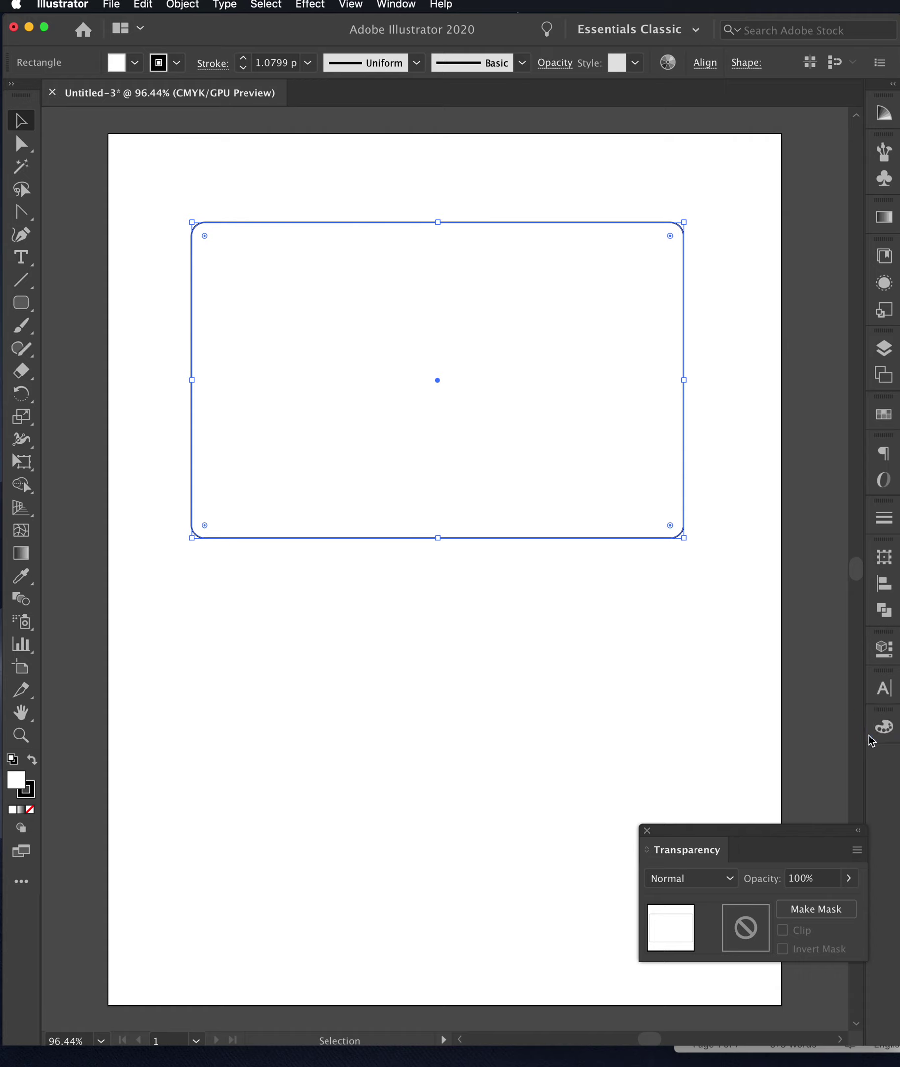
- Shorten the body to about 6.21 by 3.65 in and deepen corner radius to 0.69 in
click(660, 601)
click(492, 278)
drag(437, 538, 438, 511)
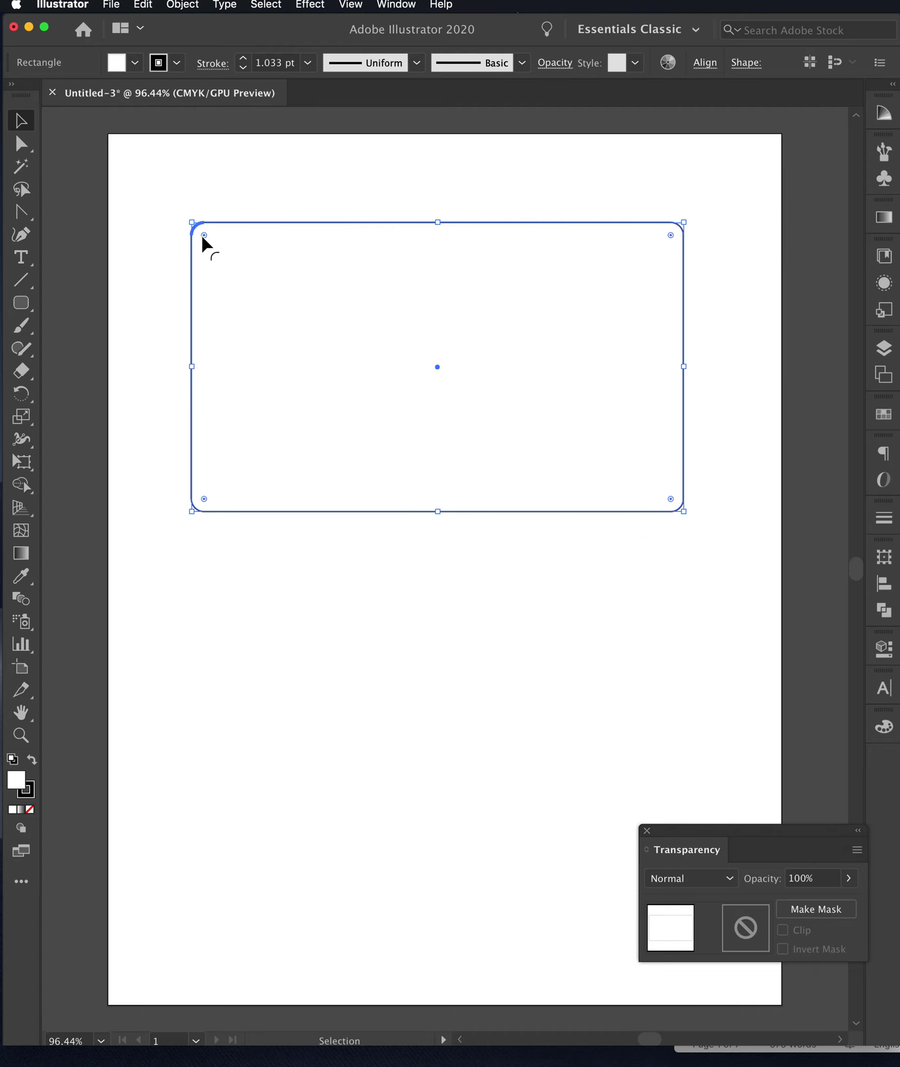
drag(204, 237, 246, 278)
click(236, 168)
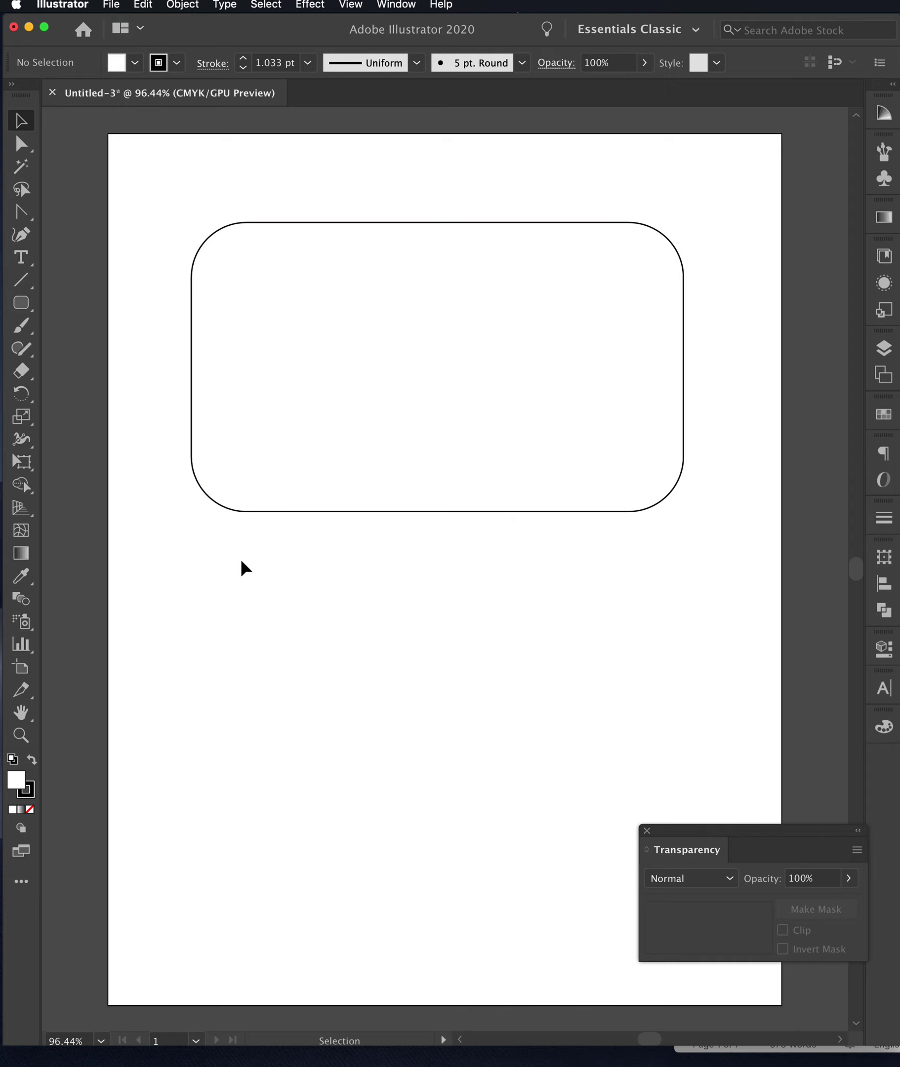
- Draw the outer lens circle and move it to the camera body's centre
drag(21, 302, 64, 353)
drag(21, 307, 68, 355)
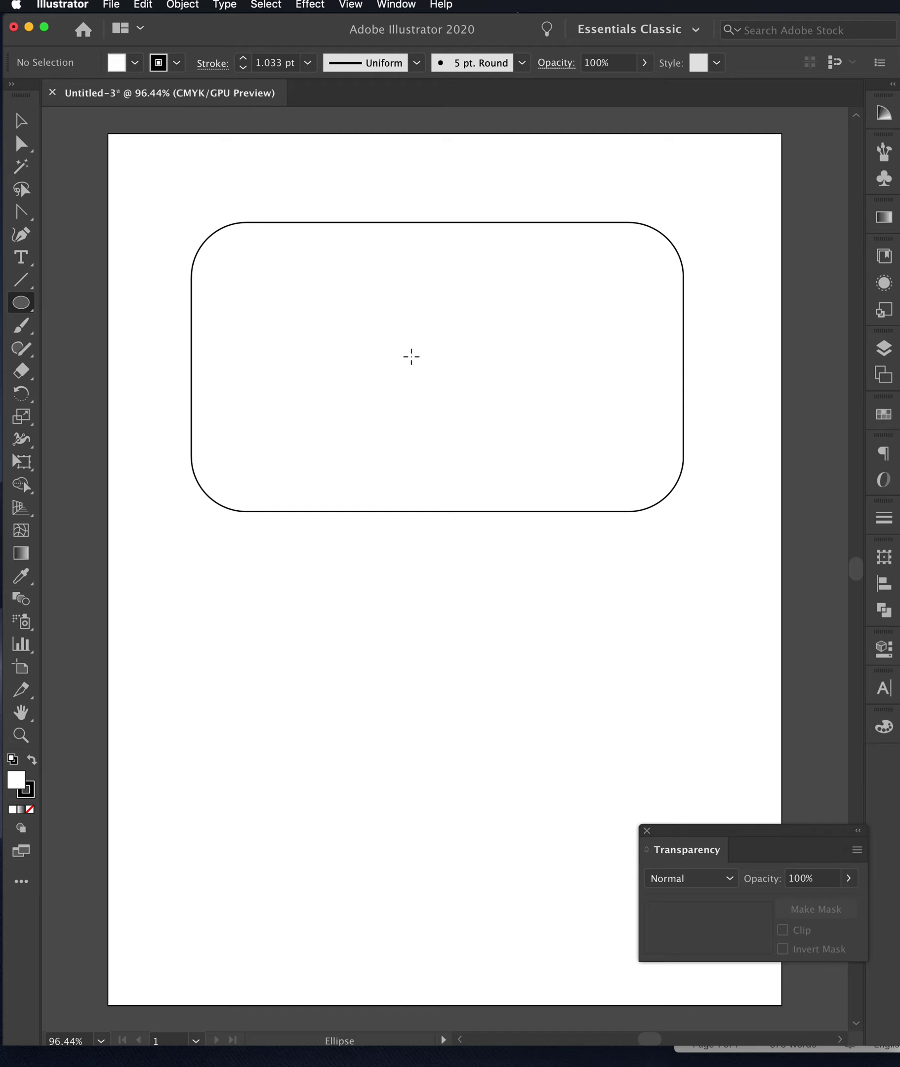
drag(411, 355, 531, 452)
click(21, 120)
click(300, 550)
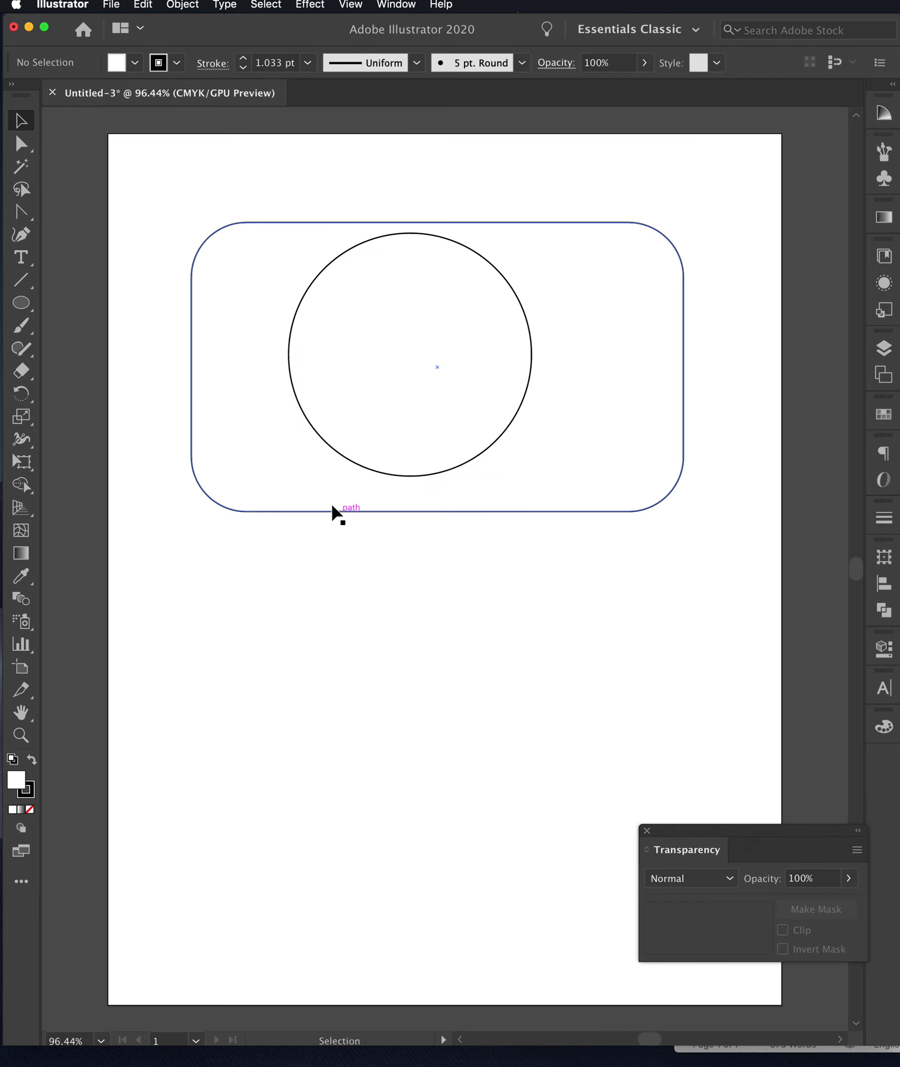
drag(408, 353, 419, 367)
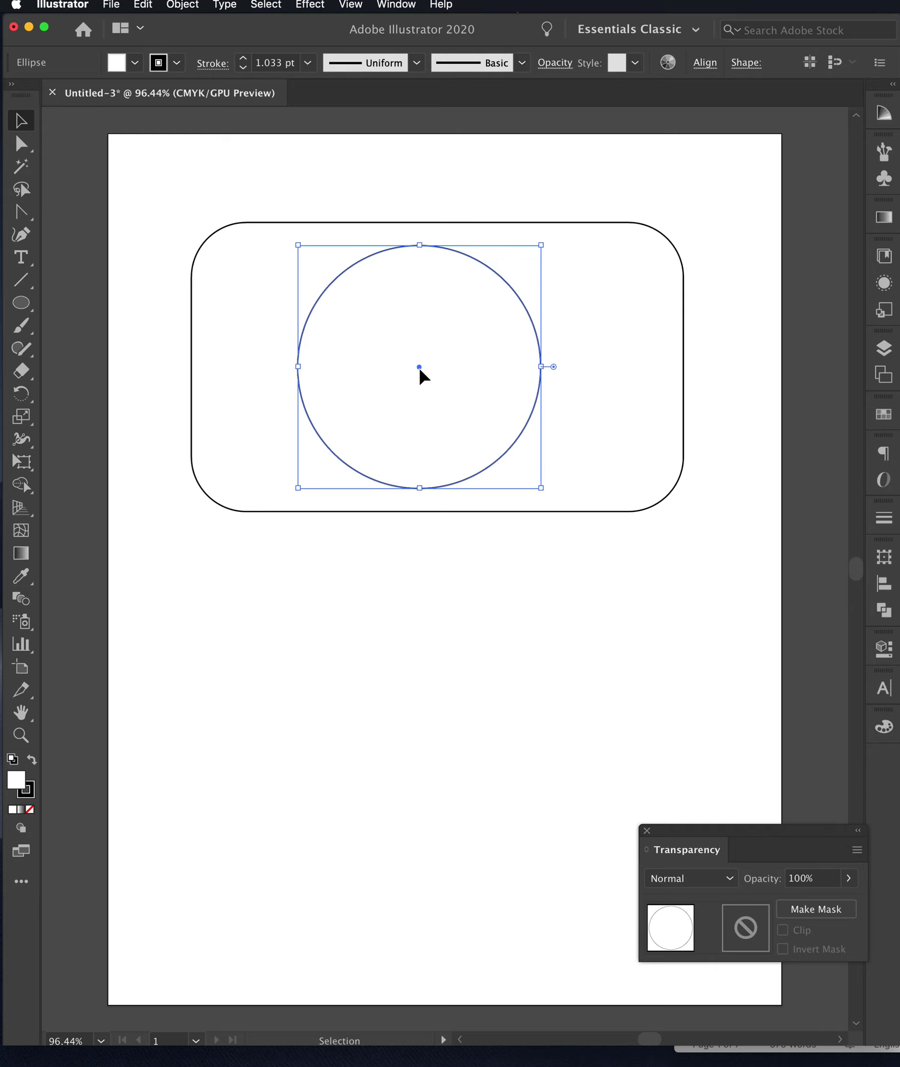
- Draw two smaller circles from the same centre, the smallest about 0.74 in across
click(21, 303)
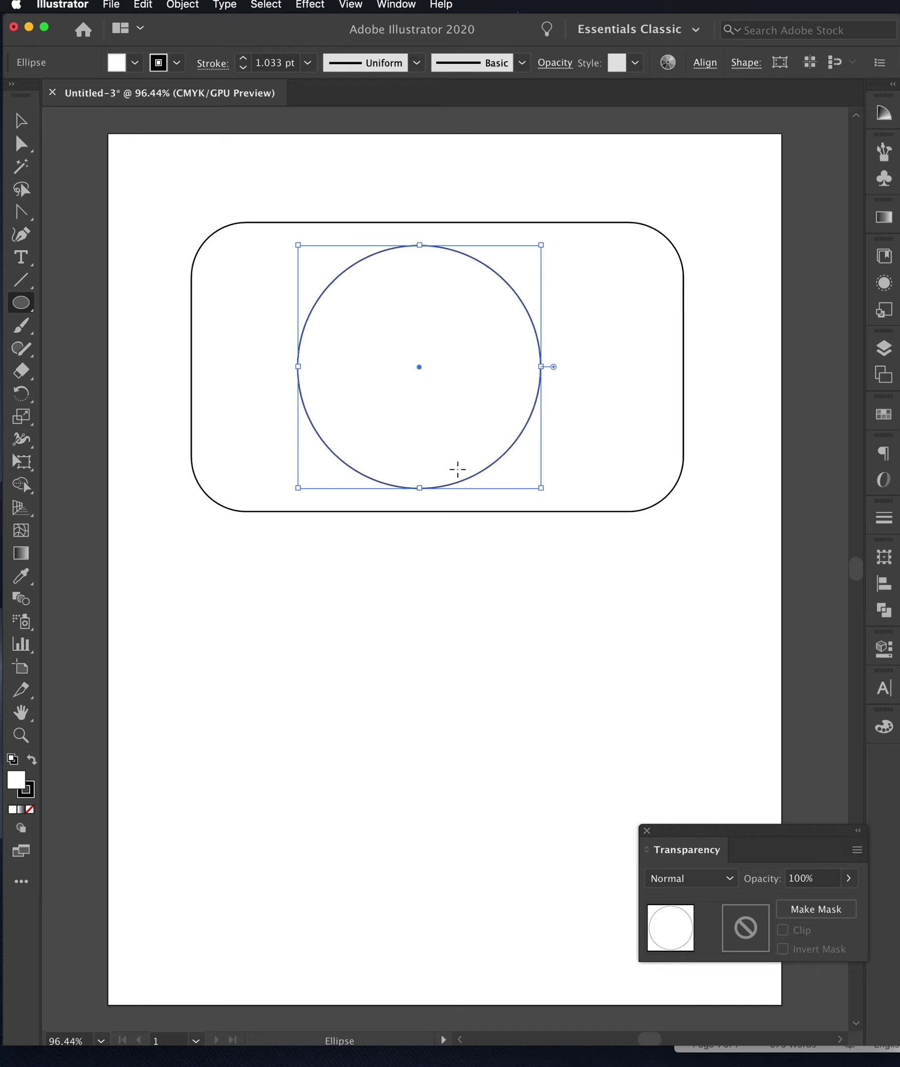
super+click(526, 548)
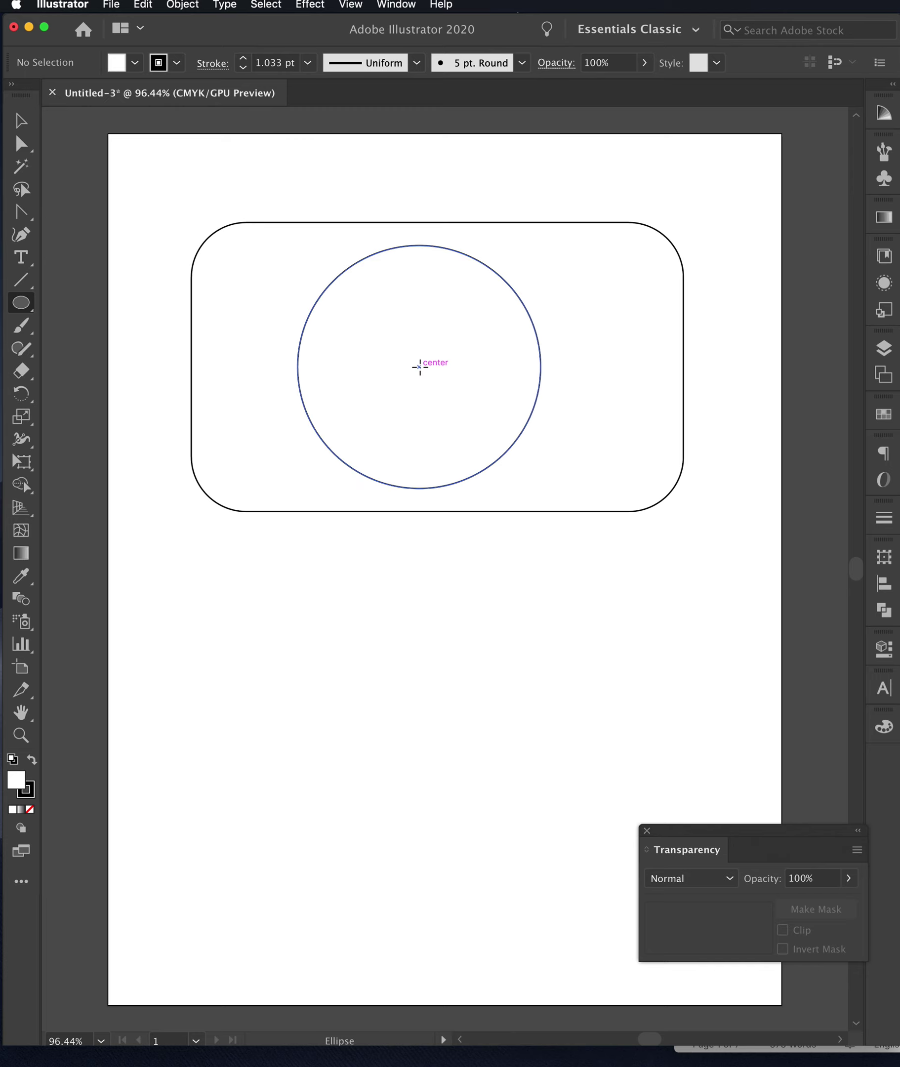
drag(419, 367, 515, 428)
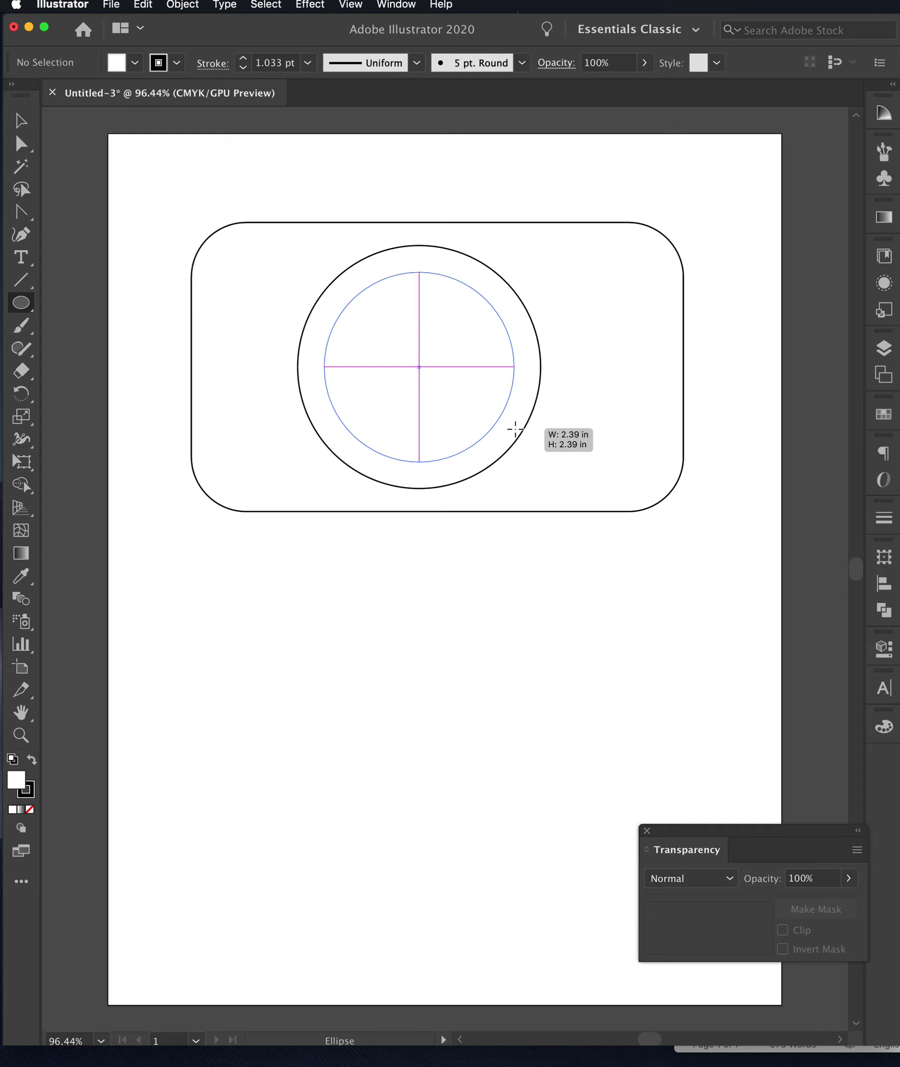
drag(515, 429, 515, 429)
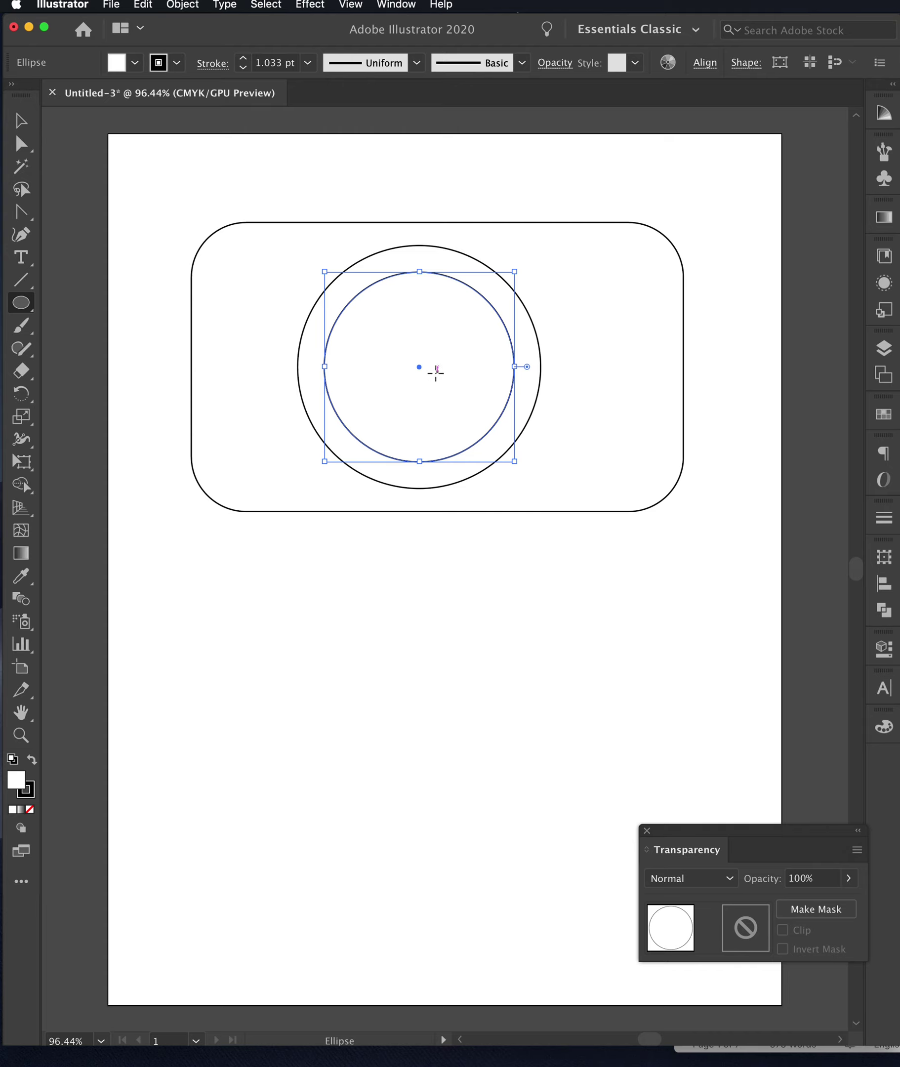
super+click(495, 538)
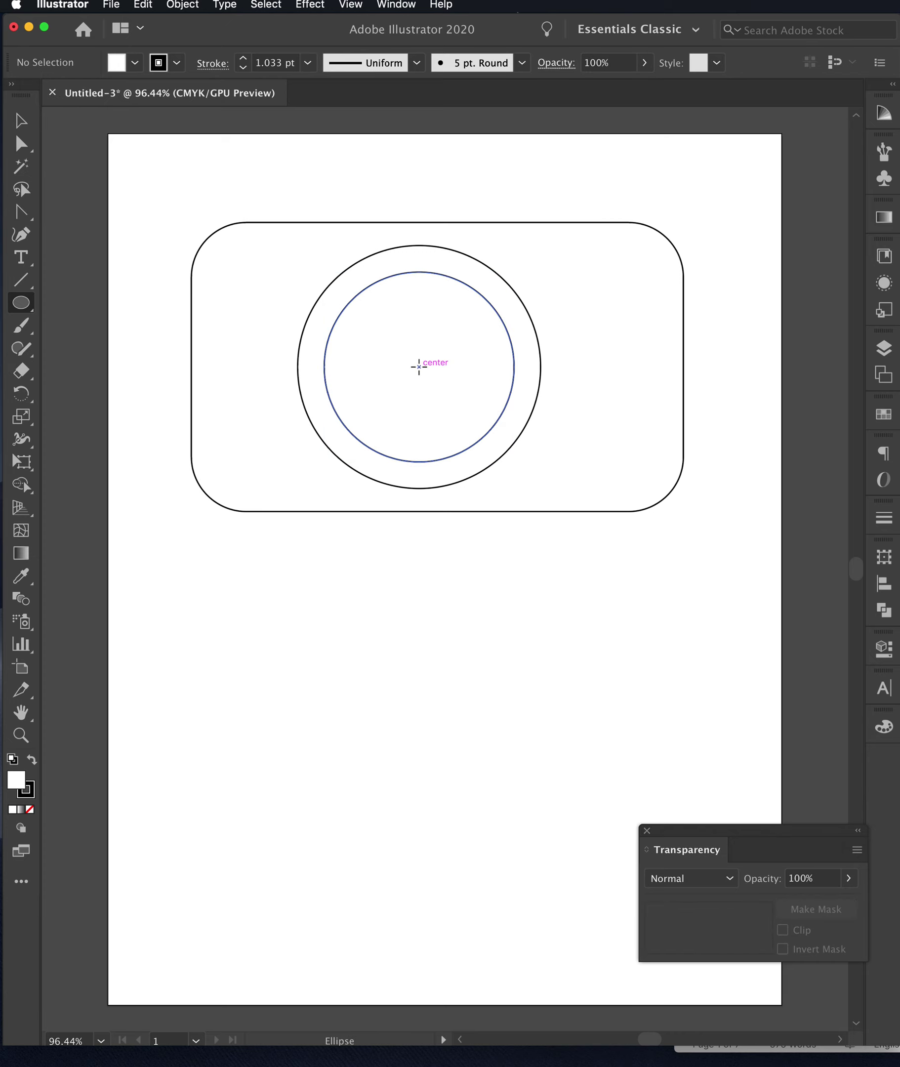
drag(419, 366, 464, 407)
- Draw three spare circles below the camera body: large, right overlapping, and small left
click(20, 124)
click(279, 729)
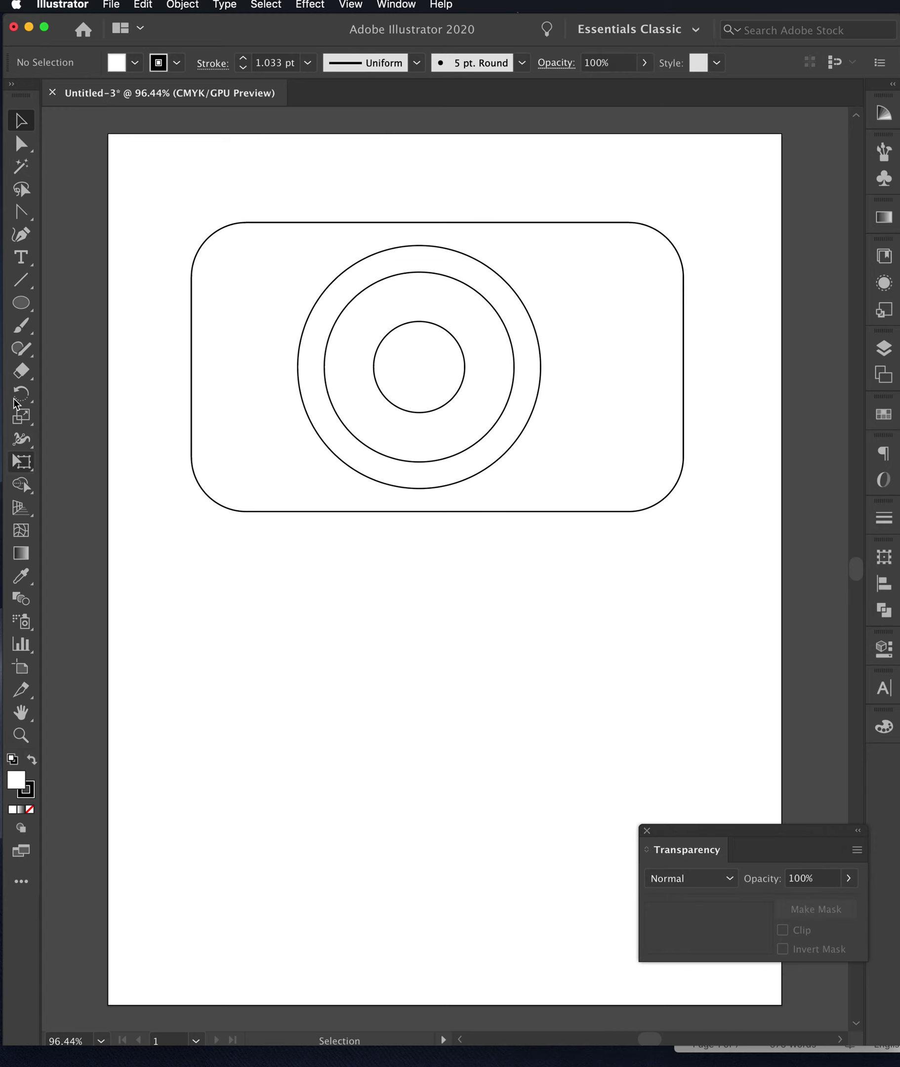
click(23, 306)
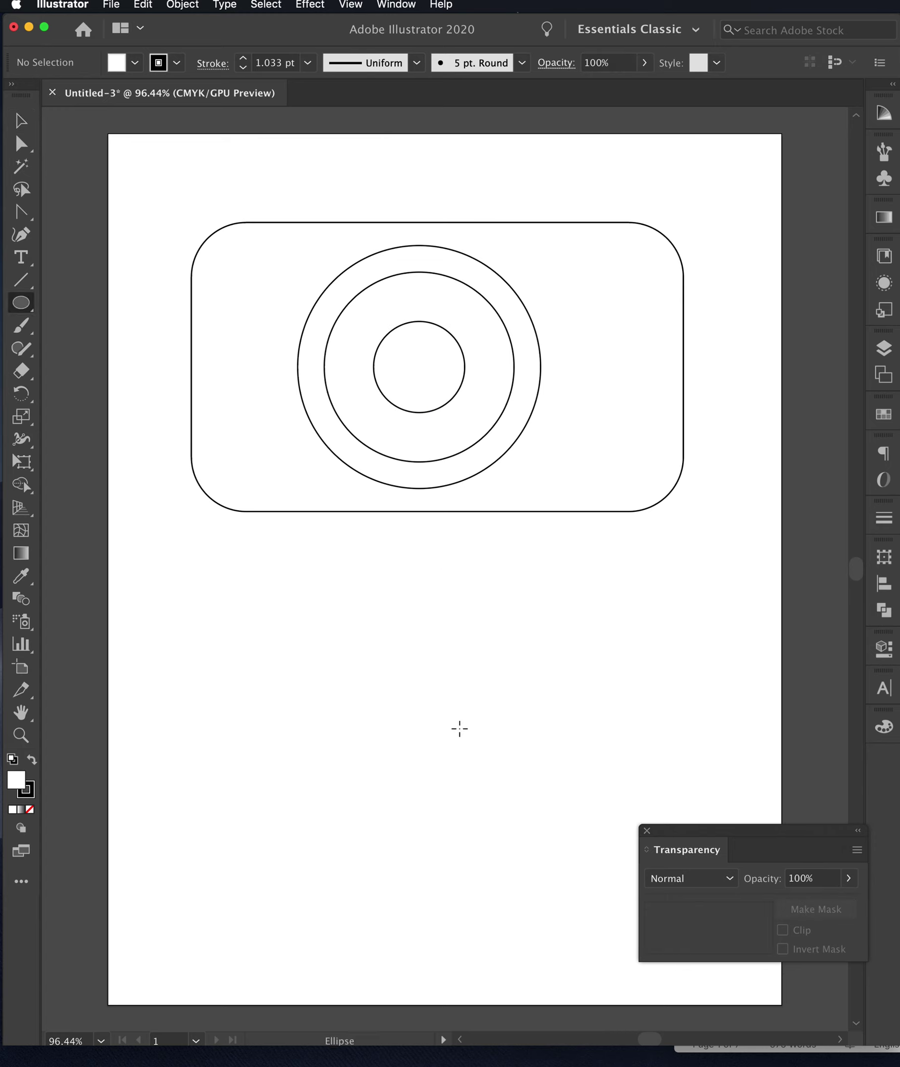
mouse_move(460, 728)
mouse_down()
mouse_move(526, 814)
mouse_move(612, 881)
mouse_up()
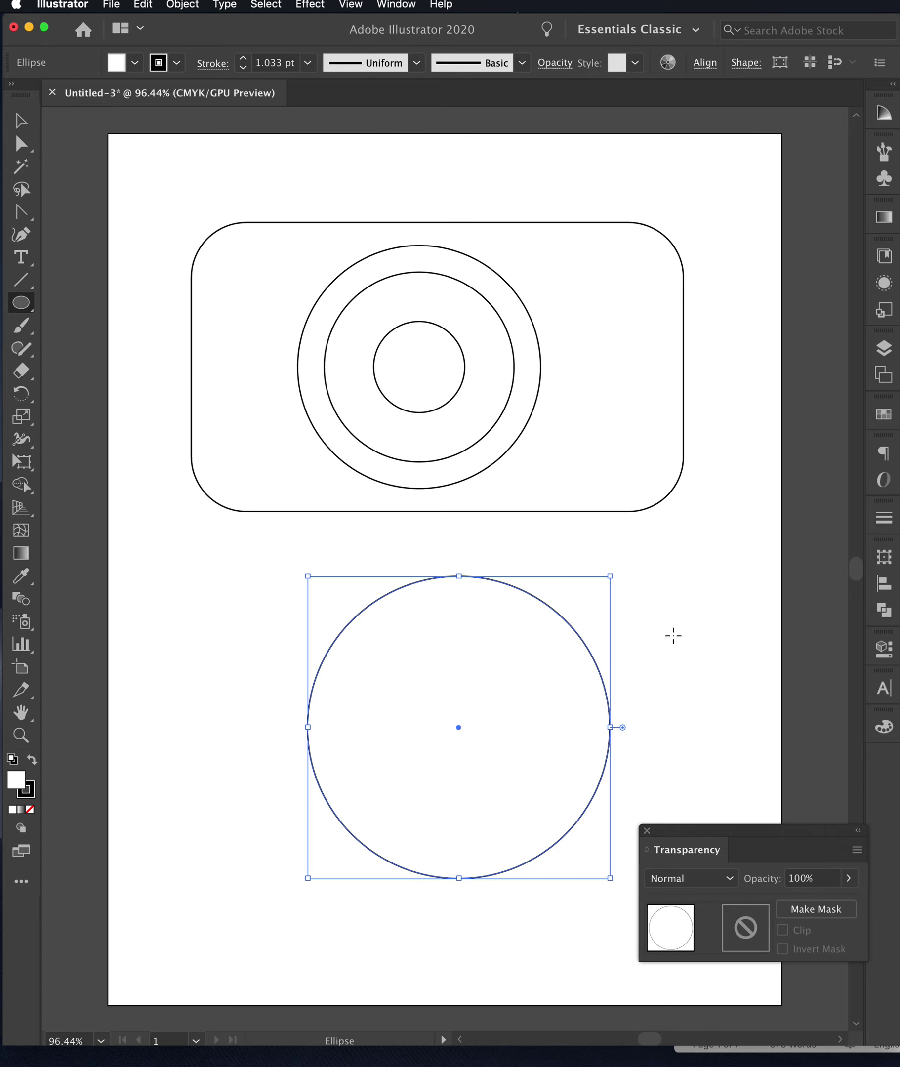
drag(673, 636, 788, 749)
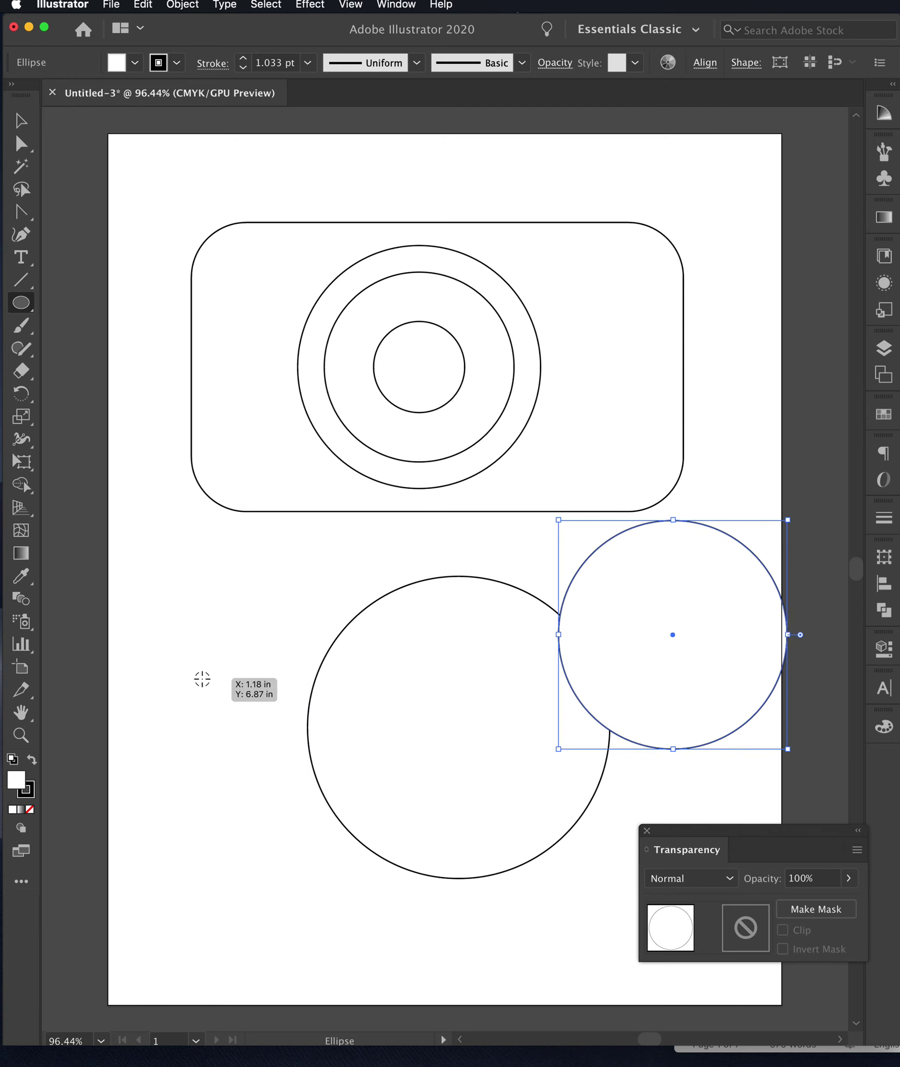
mouse_move(203, 680)
mouse_down()
mouse_move(269, 748)
mouse_move(240, 724)
mouse_move(251, 727)
mouse_up()
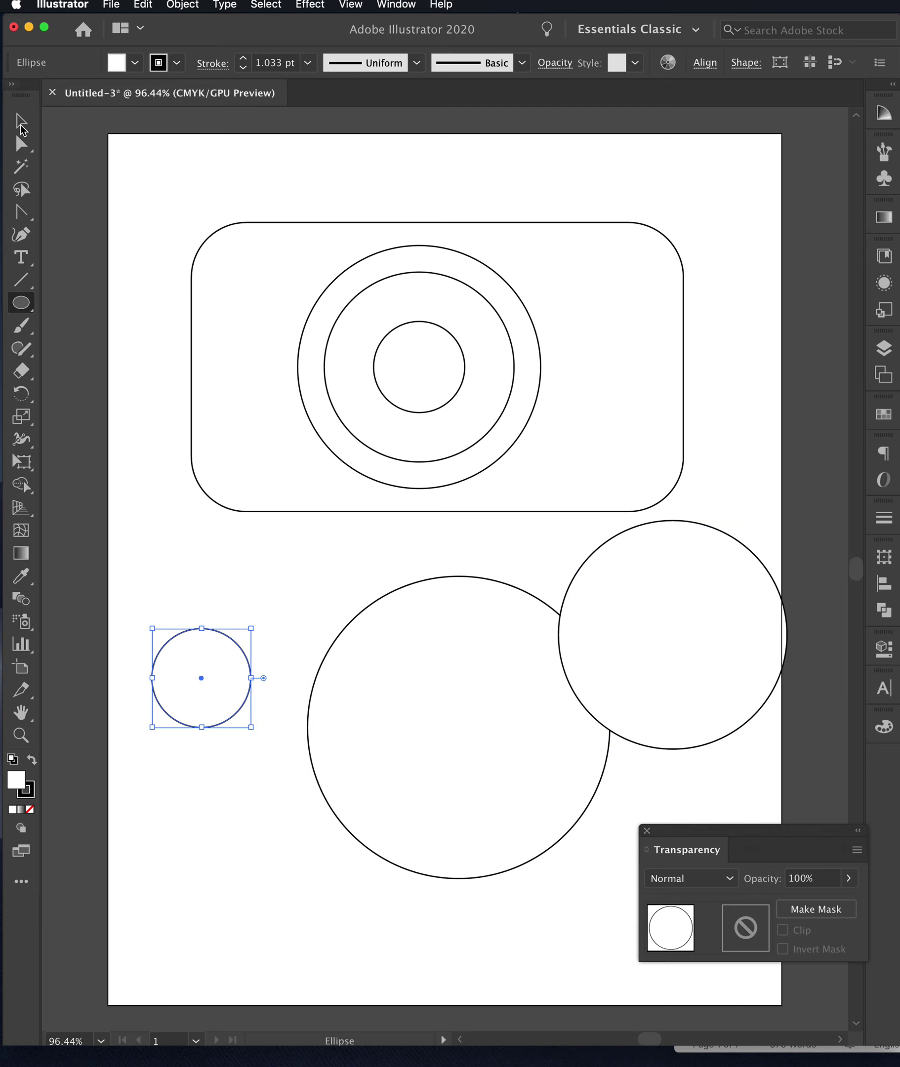
- Move the right and small circles over the large lower circle
click(21, 120)
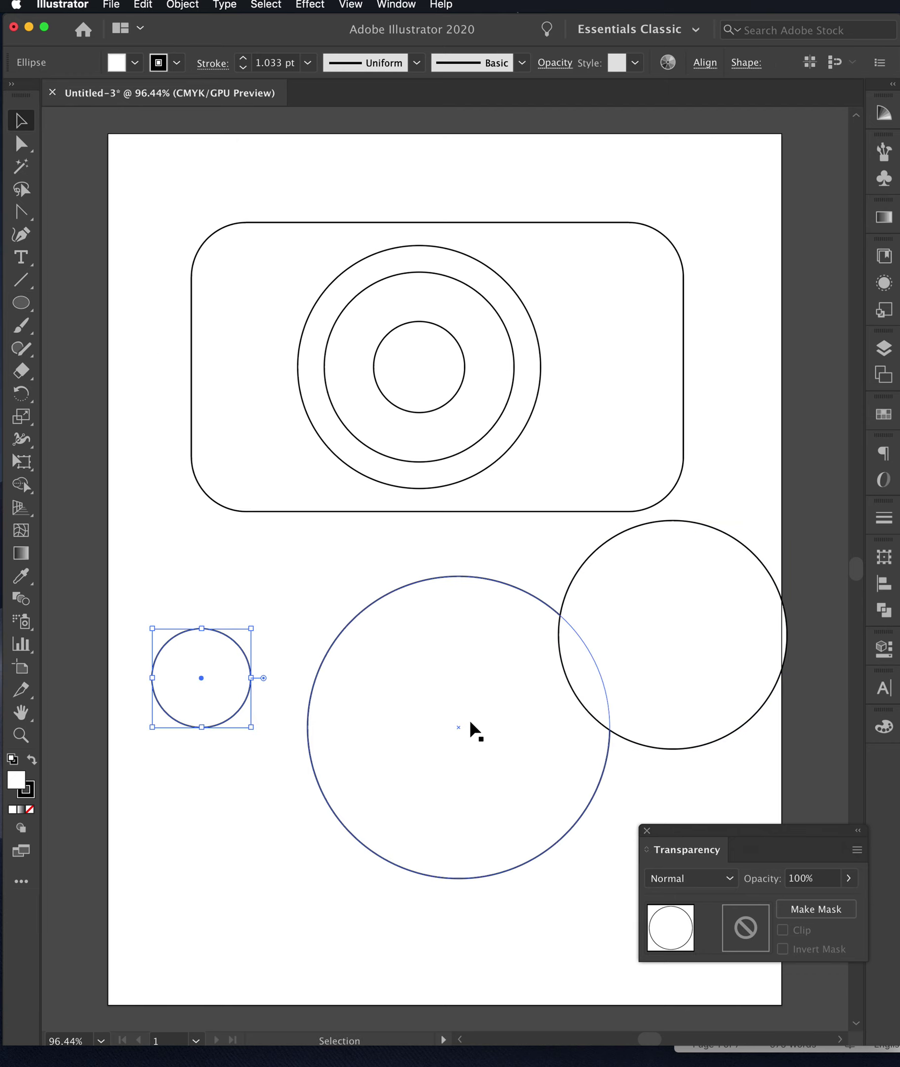
click(537, 925)
drag(687, 601, 476, 695)
drag(190, 690, 251, 679)
click(530, 700)
click(709, 664)
drag(477, 749, 631, 659)
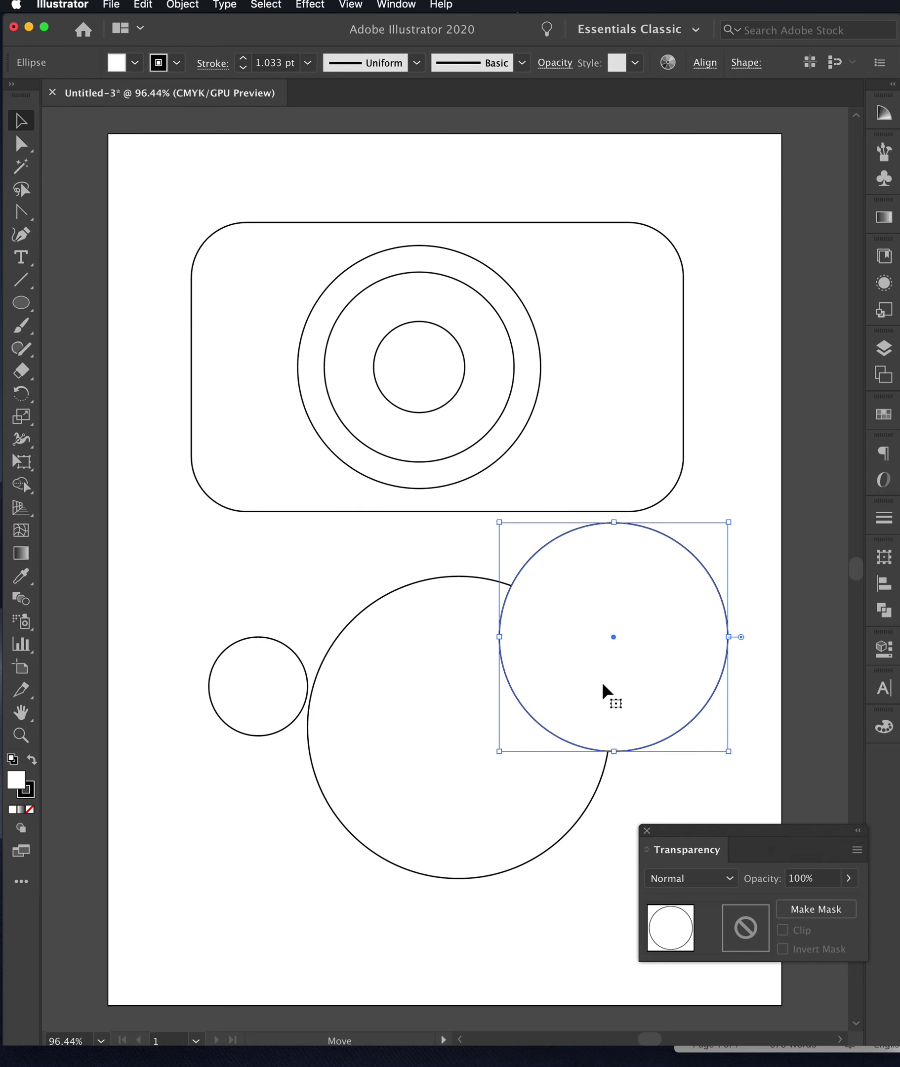
- Align the three lower circles' horizontal and vertical centres so they're concentric
drag(178, 626, 618, 897)
click(705, 63)
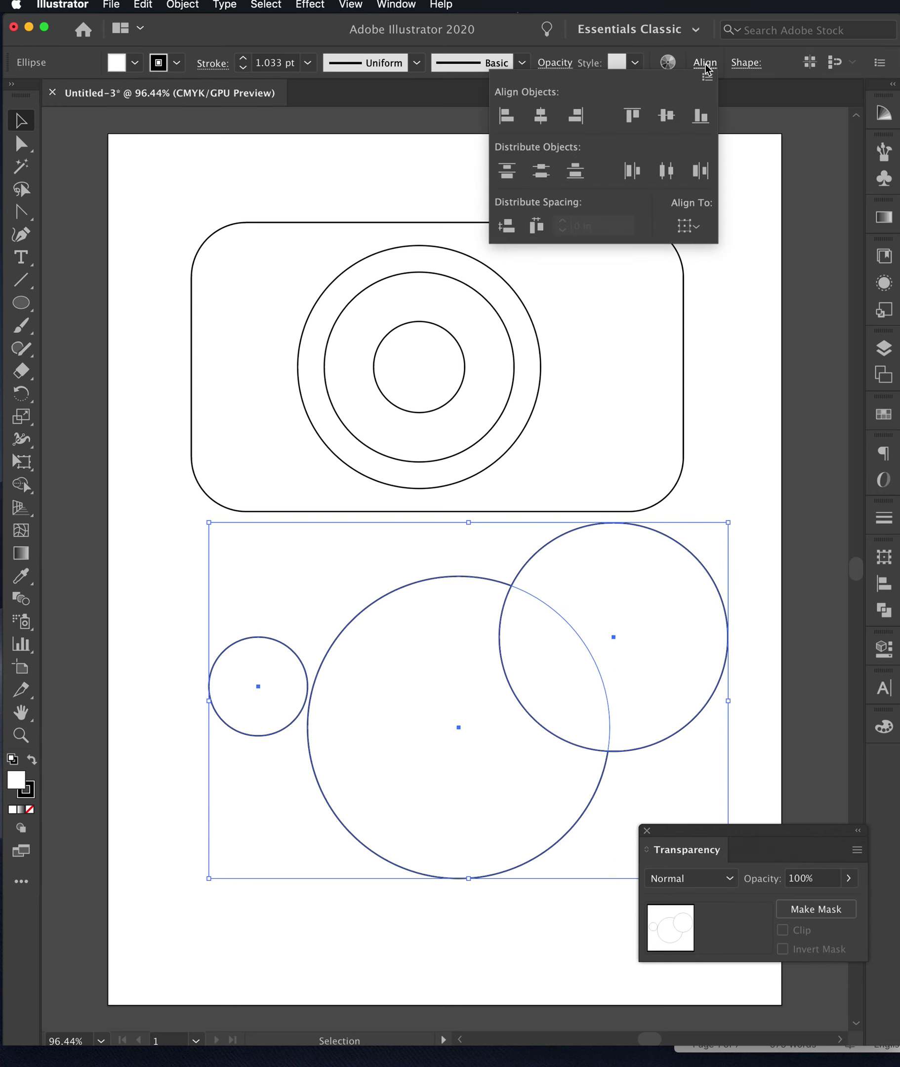
click(541, 117)
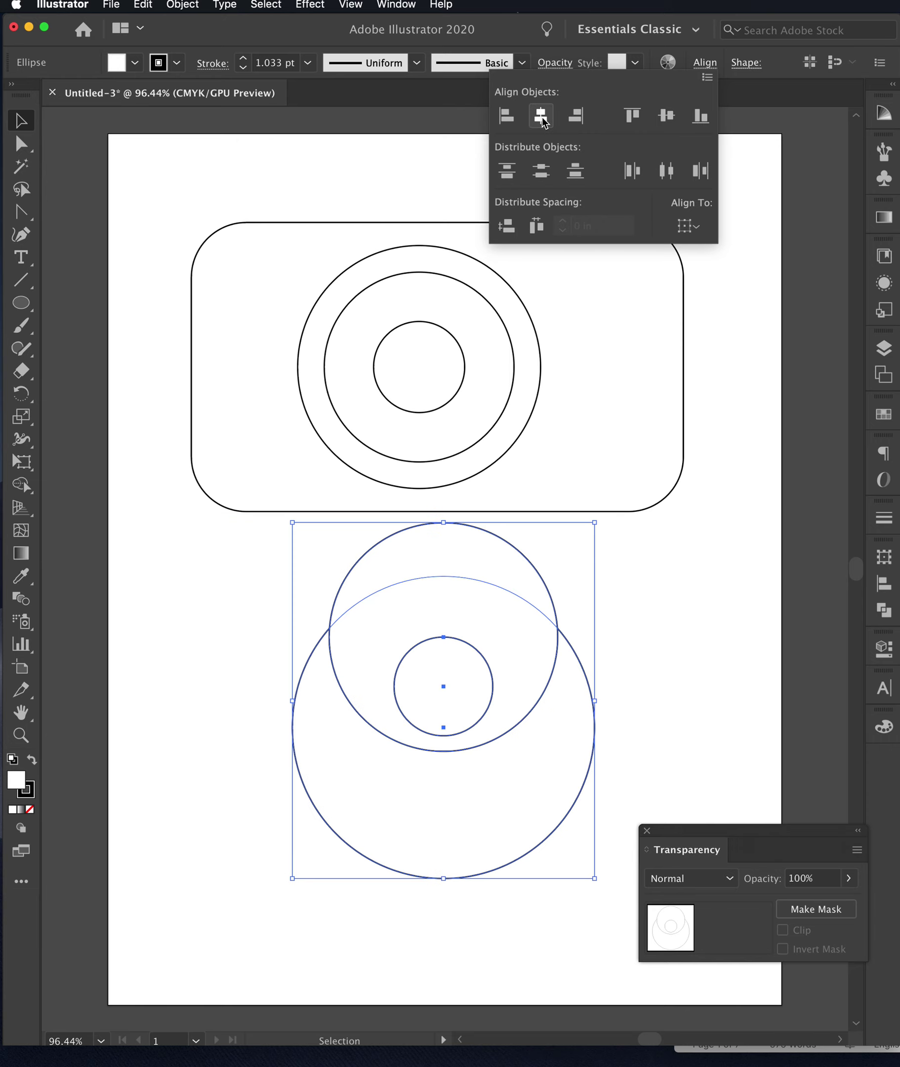
click(666, 118)
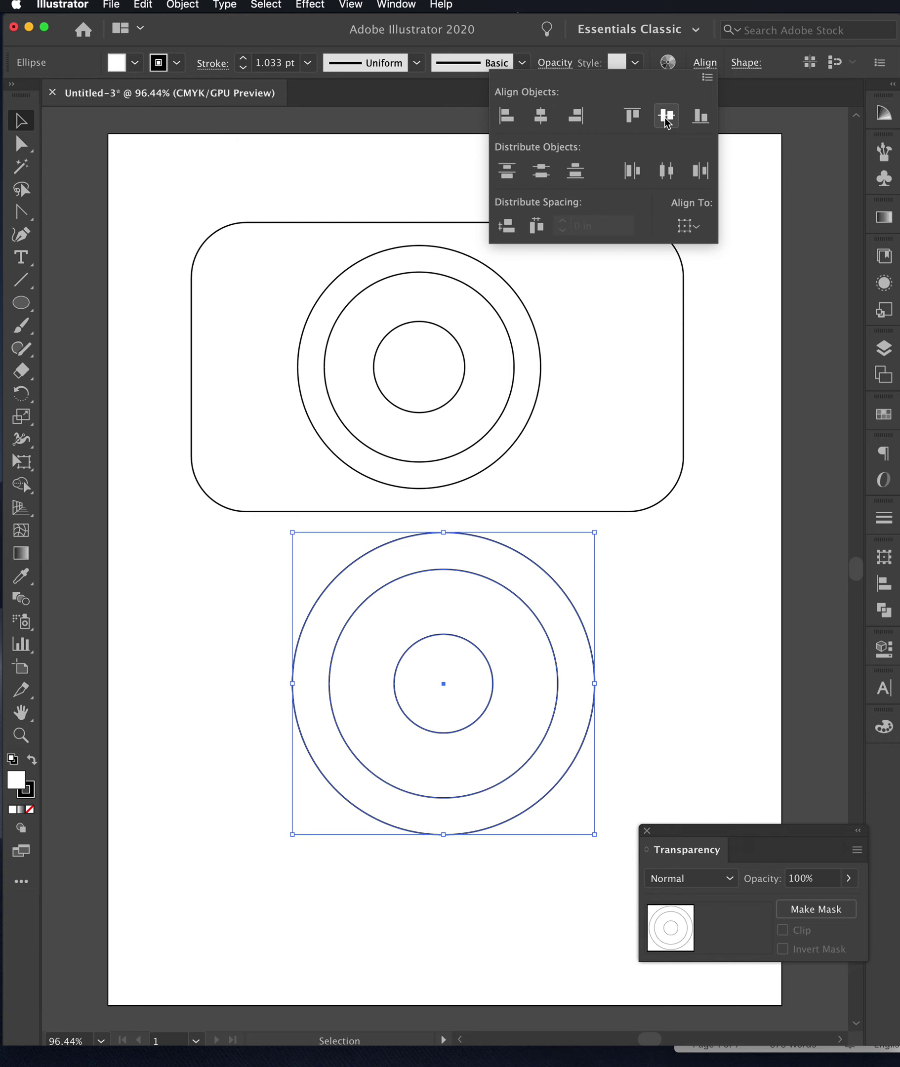
click(672, 715)
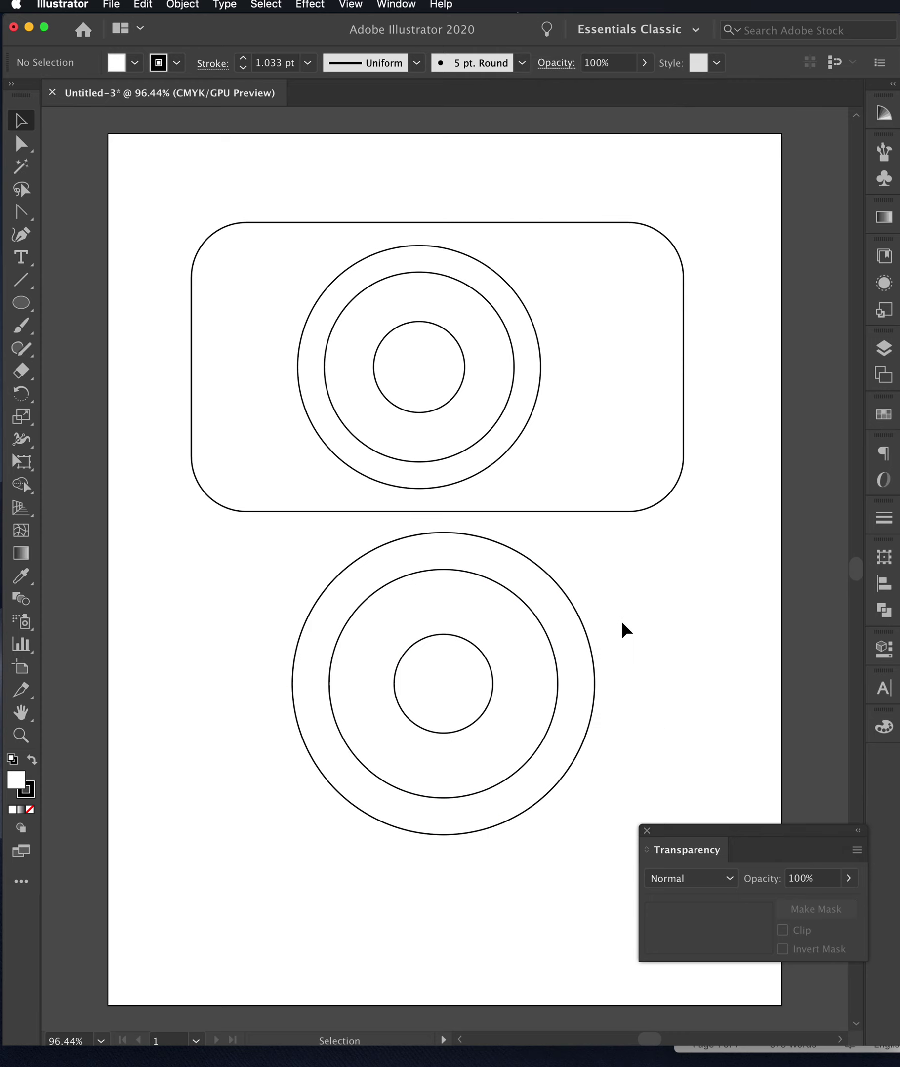
- Shift the outer lower circle slightly right and set its fill to None
click(583, 630)
drag(584, 630, 608, 638)
click(652, 651)
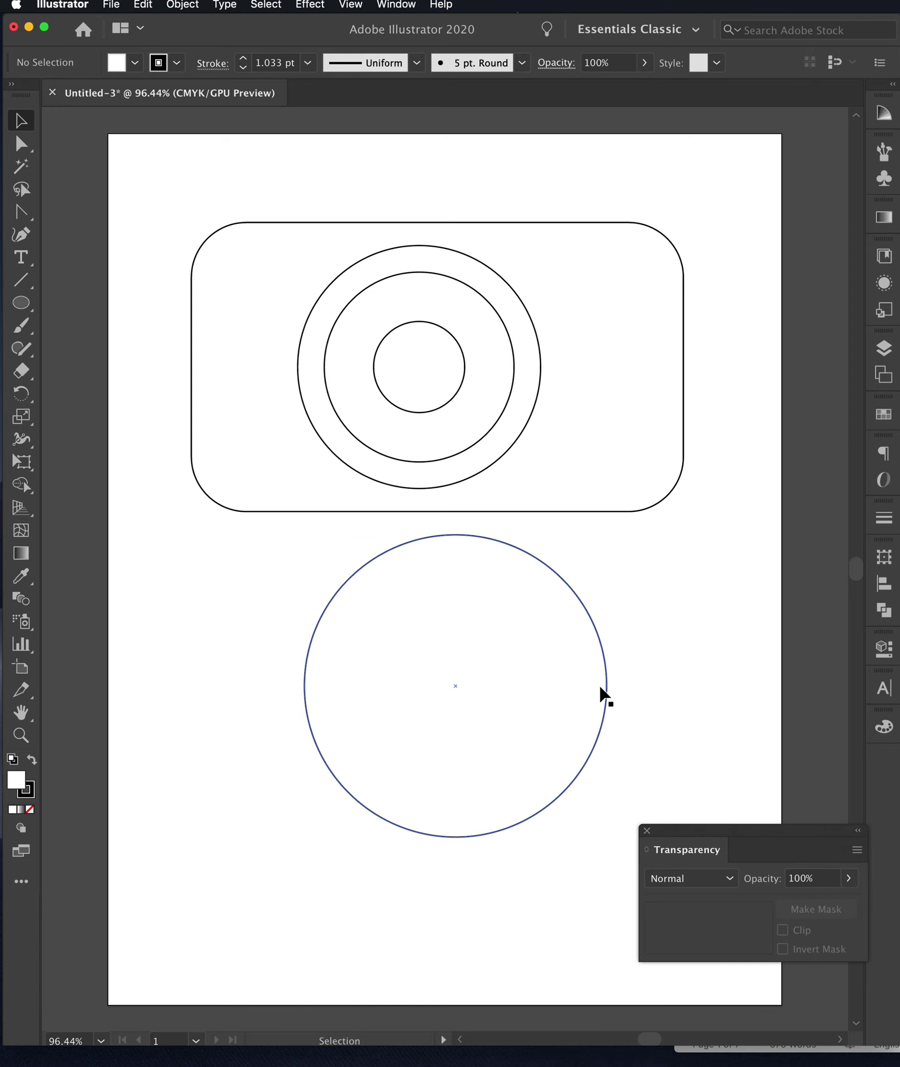
click(600, 690)
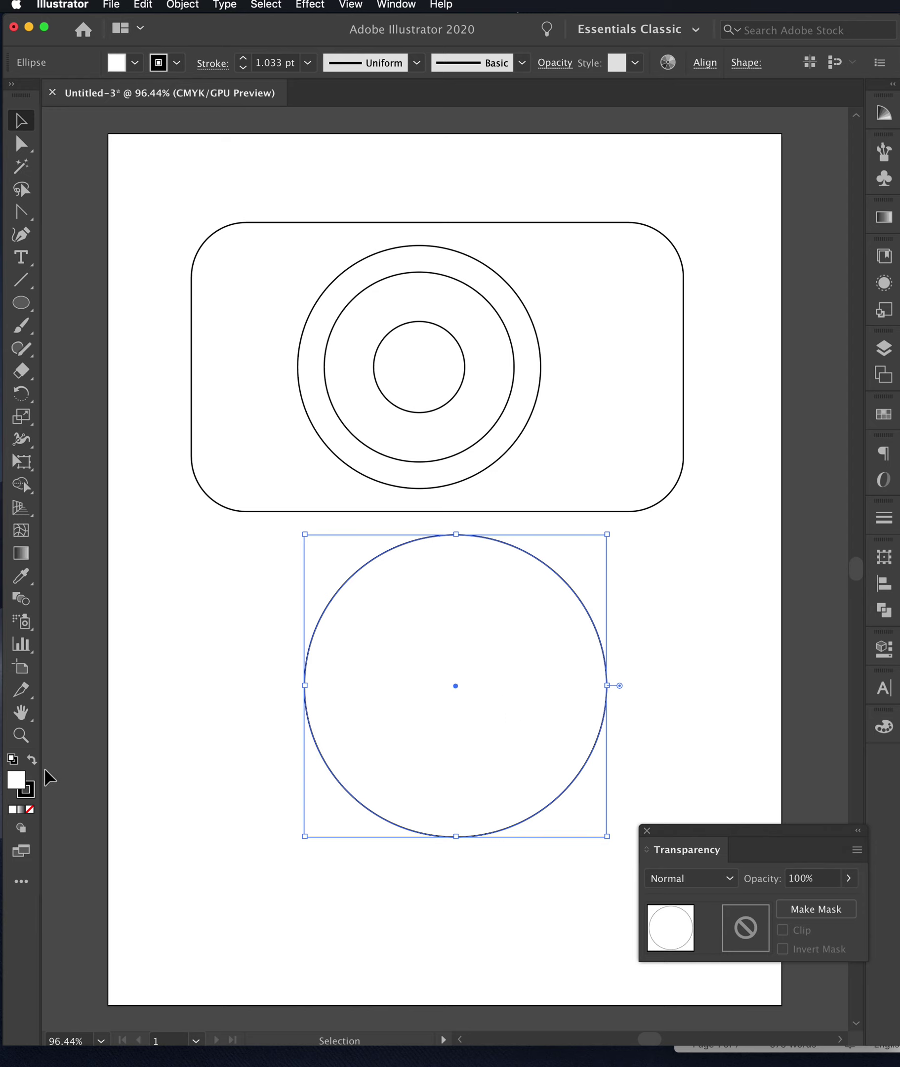
click(31, 810)
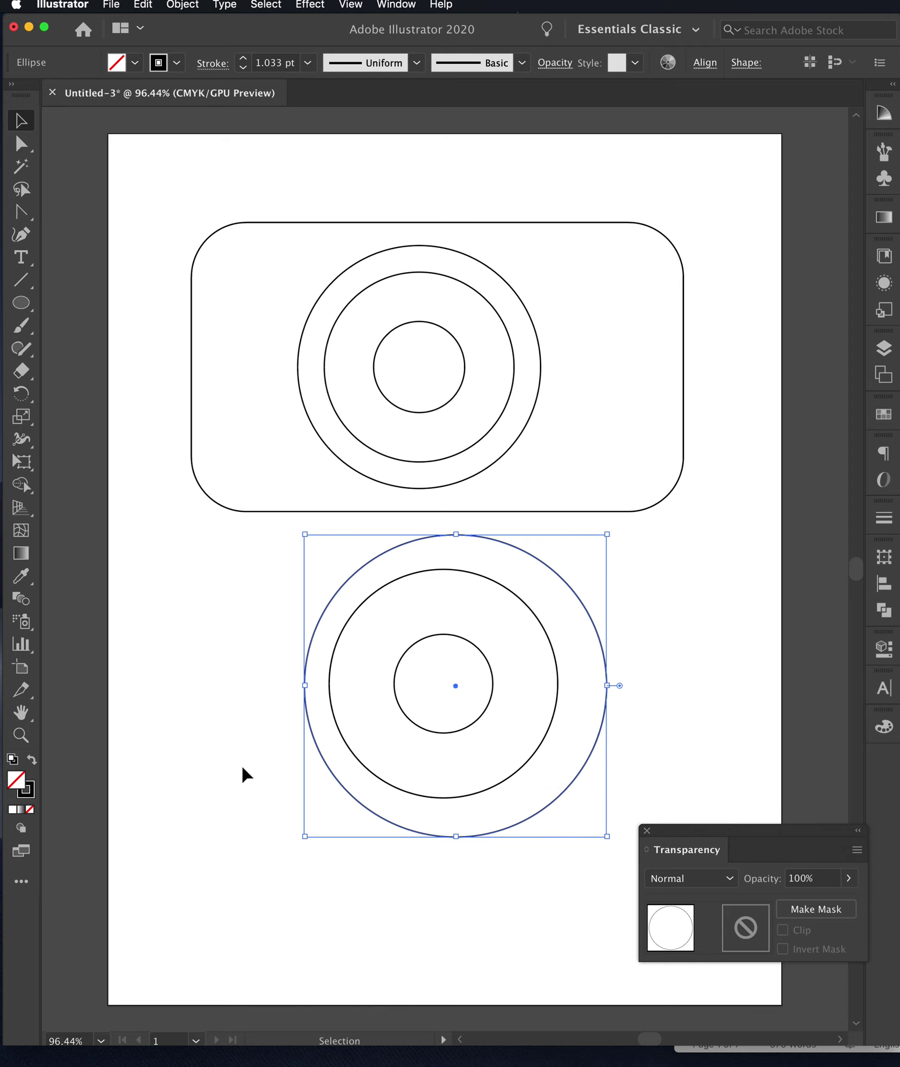
- Re-centre the lower circles horizontally and vertically, then select all three
drag(199, 642, 594, 881)
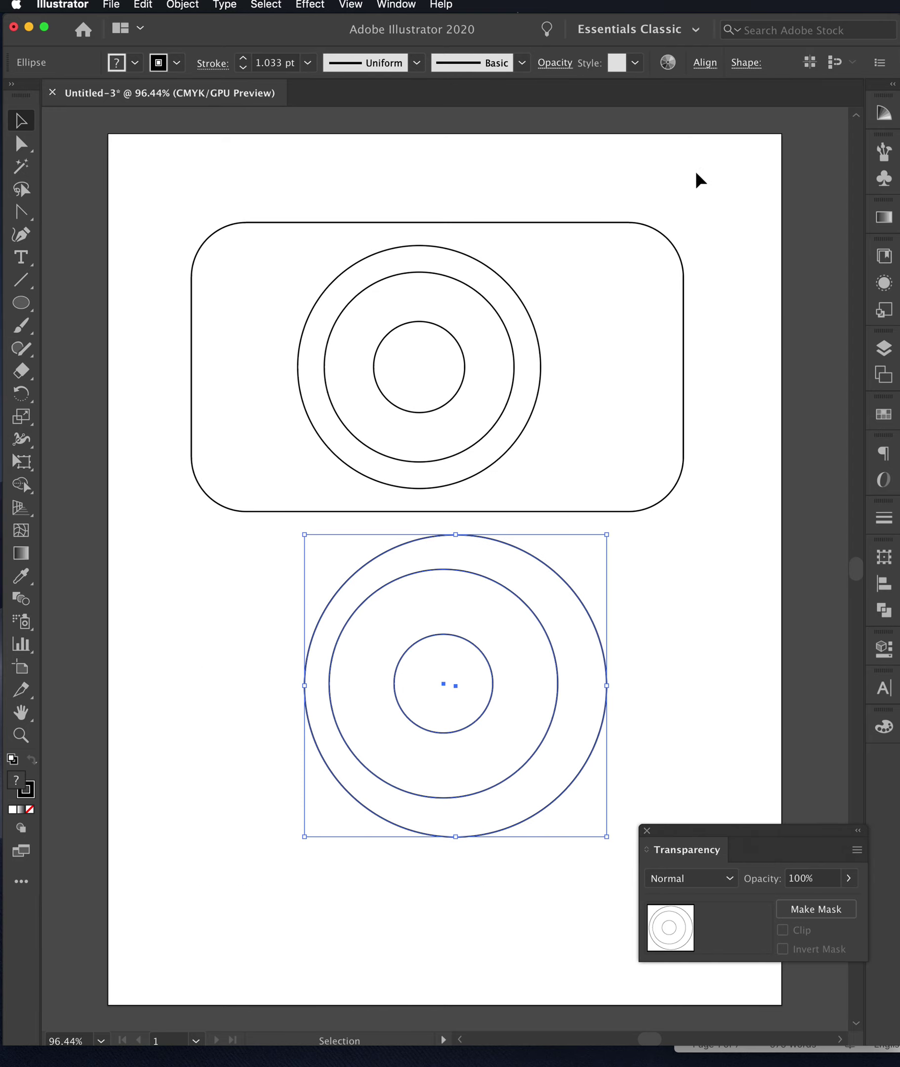
click(704, 64)
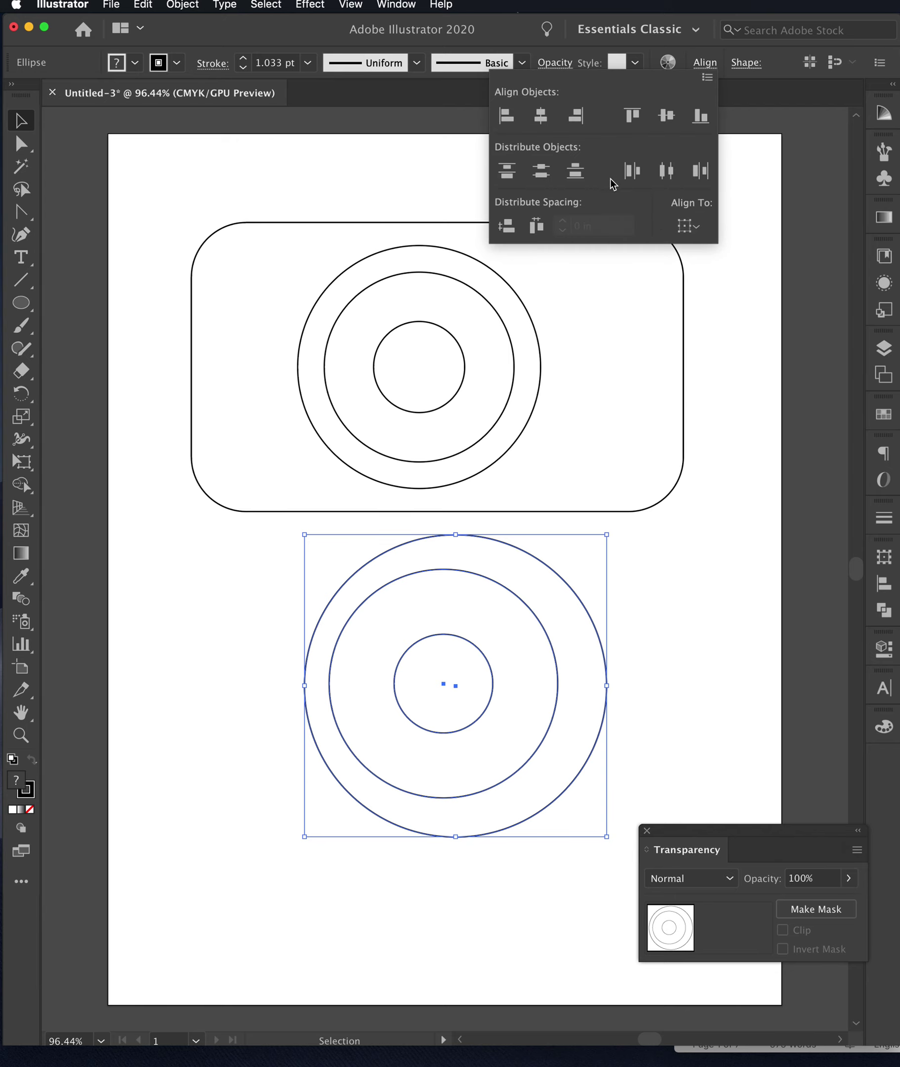
click(538, 117)
click(667, 117)
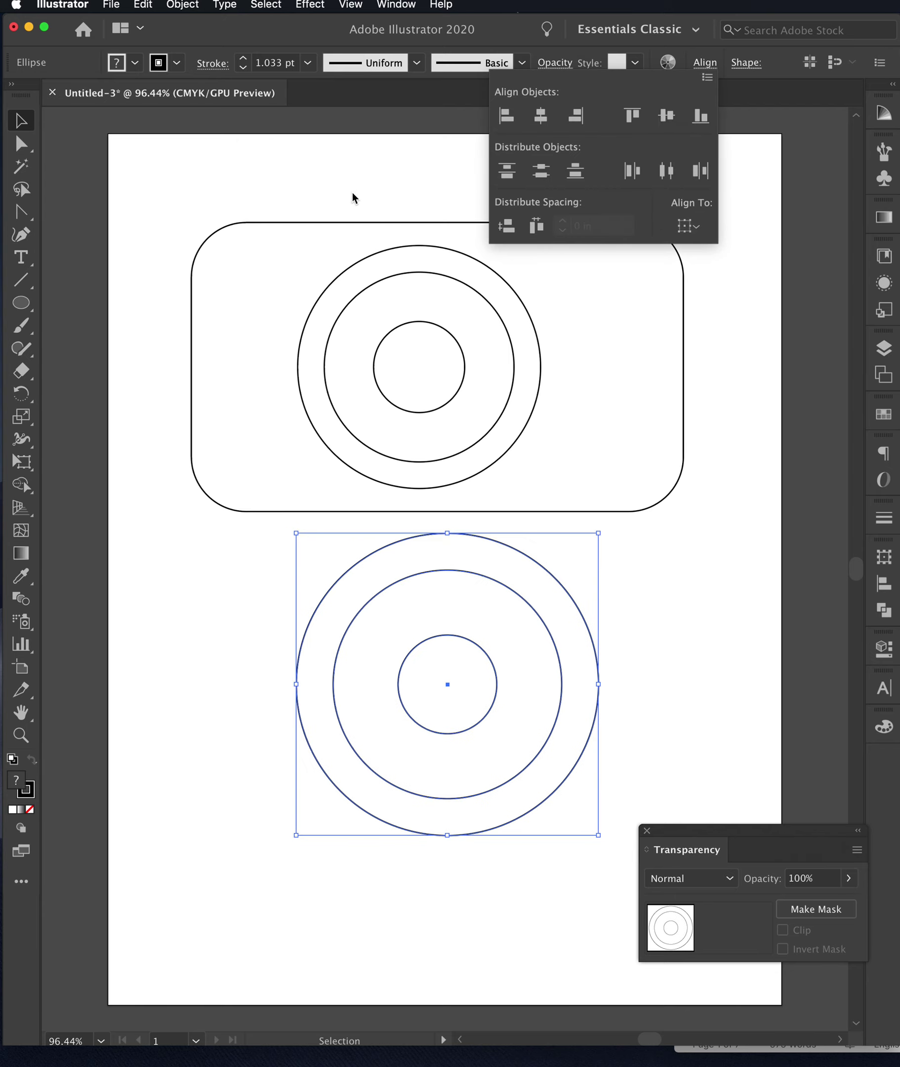
click(21, 121)
click(678, 627)
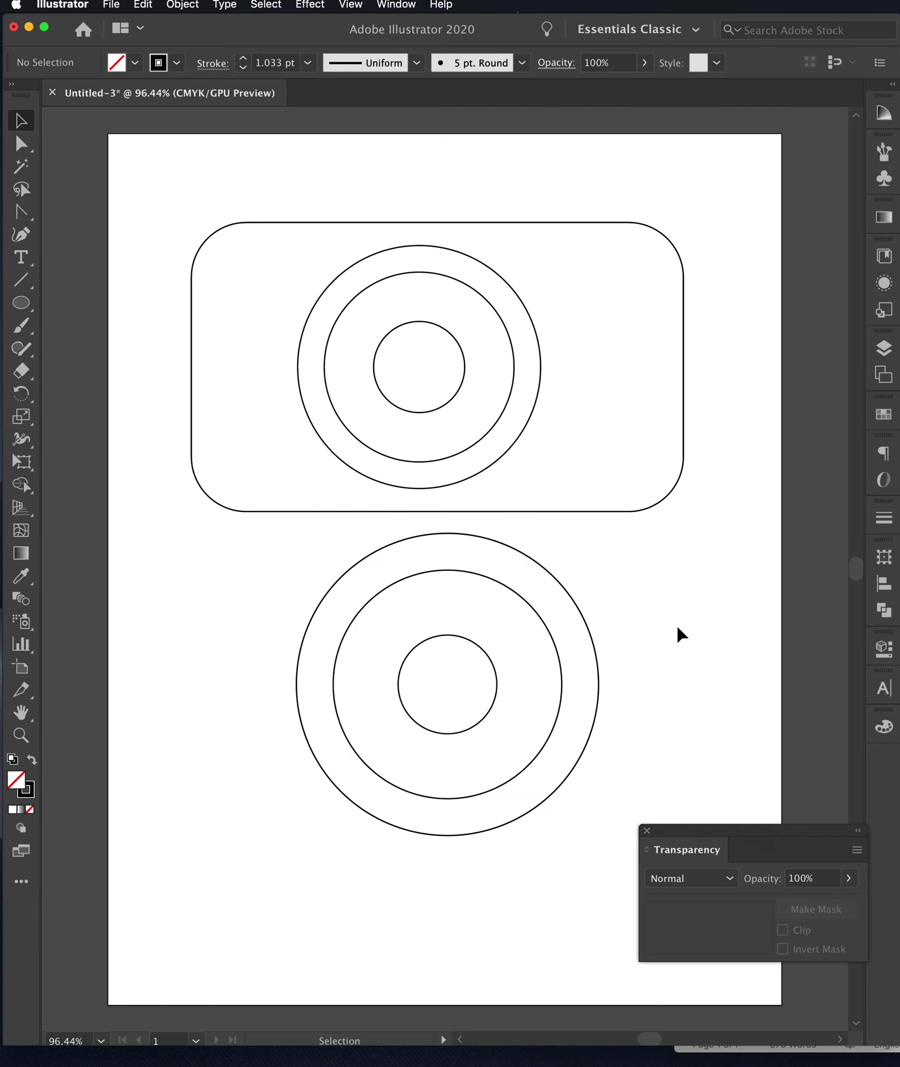
drag(260, 565, 584, 895)
key(Delete)
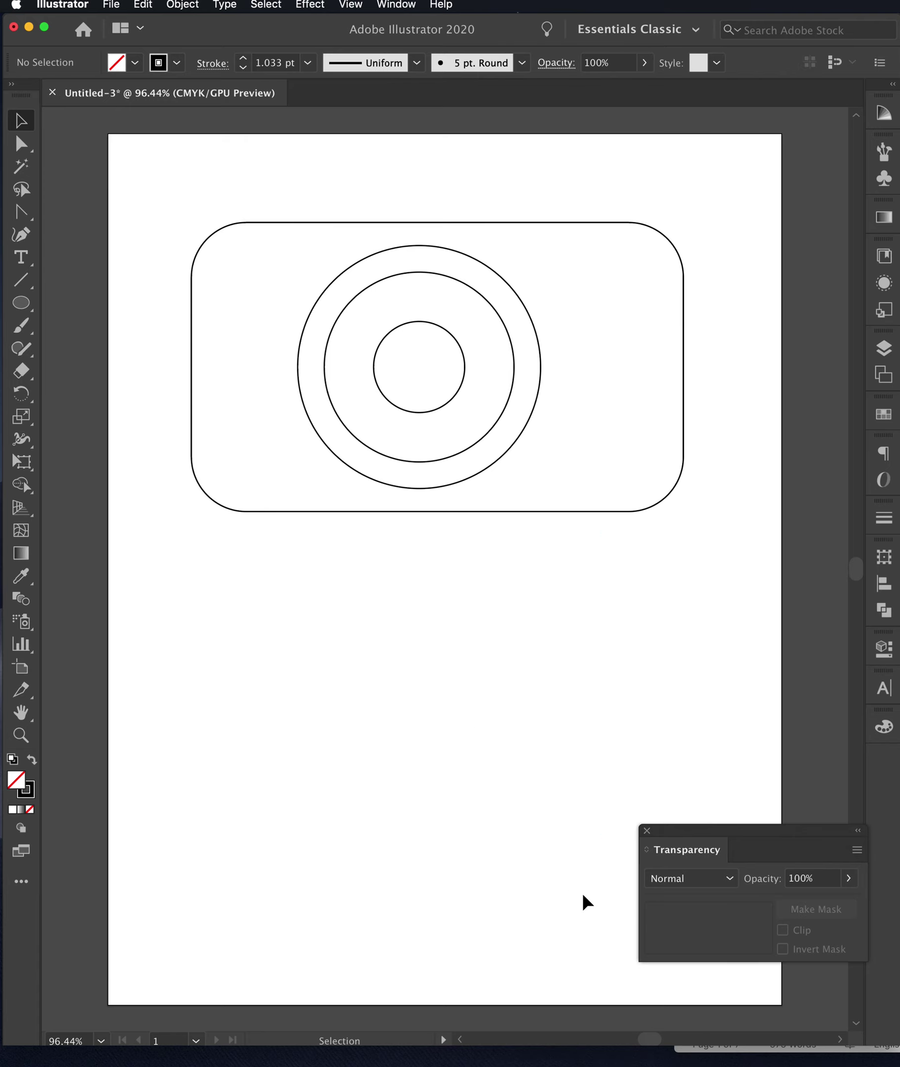
key(super+Tab)
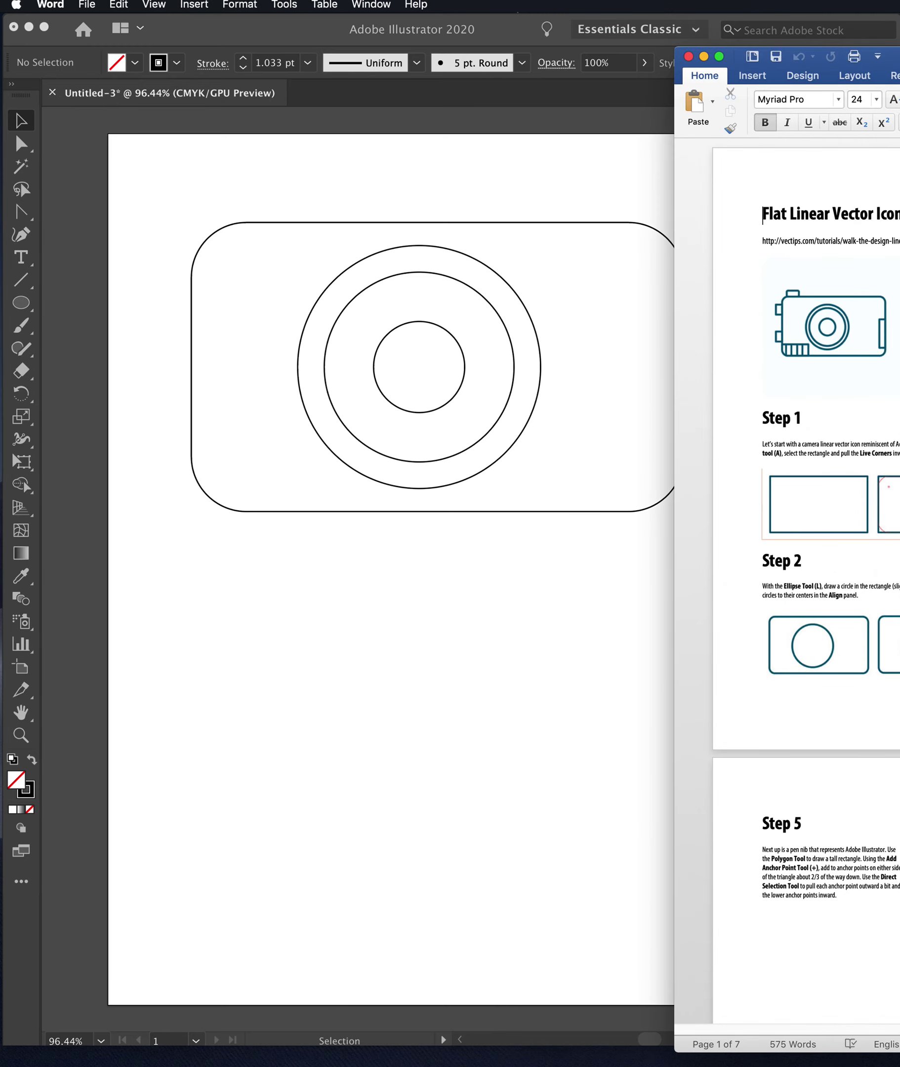
click(583, 689)
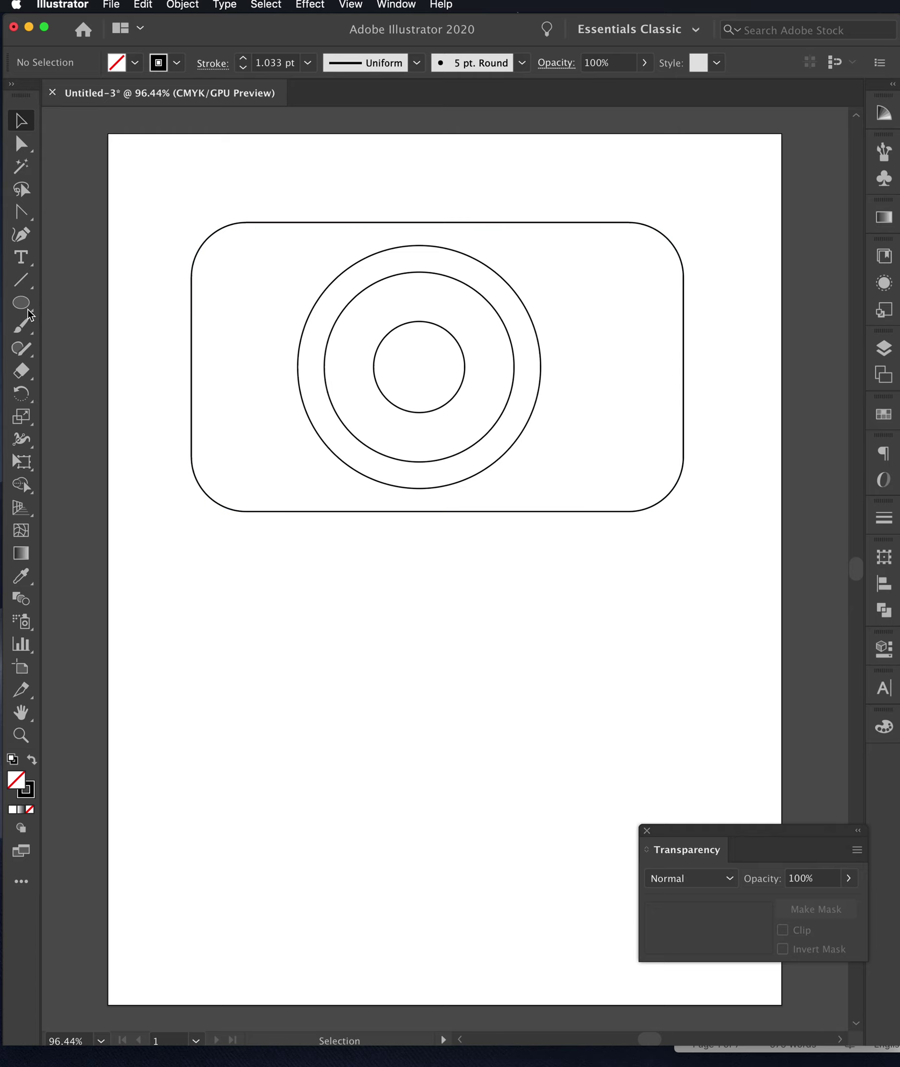
- Draw a roughly 1.81 by 1 in rectangle over the body's lower-left corner
drag(21, 308, 96, 310)
mouse_move(173, 445)
mouse_down()
mouse_move(246, 500)
mouse_move(317, 524)
mouse_up()
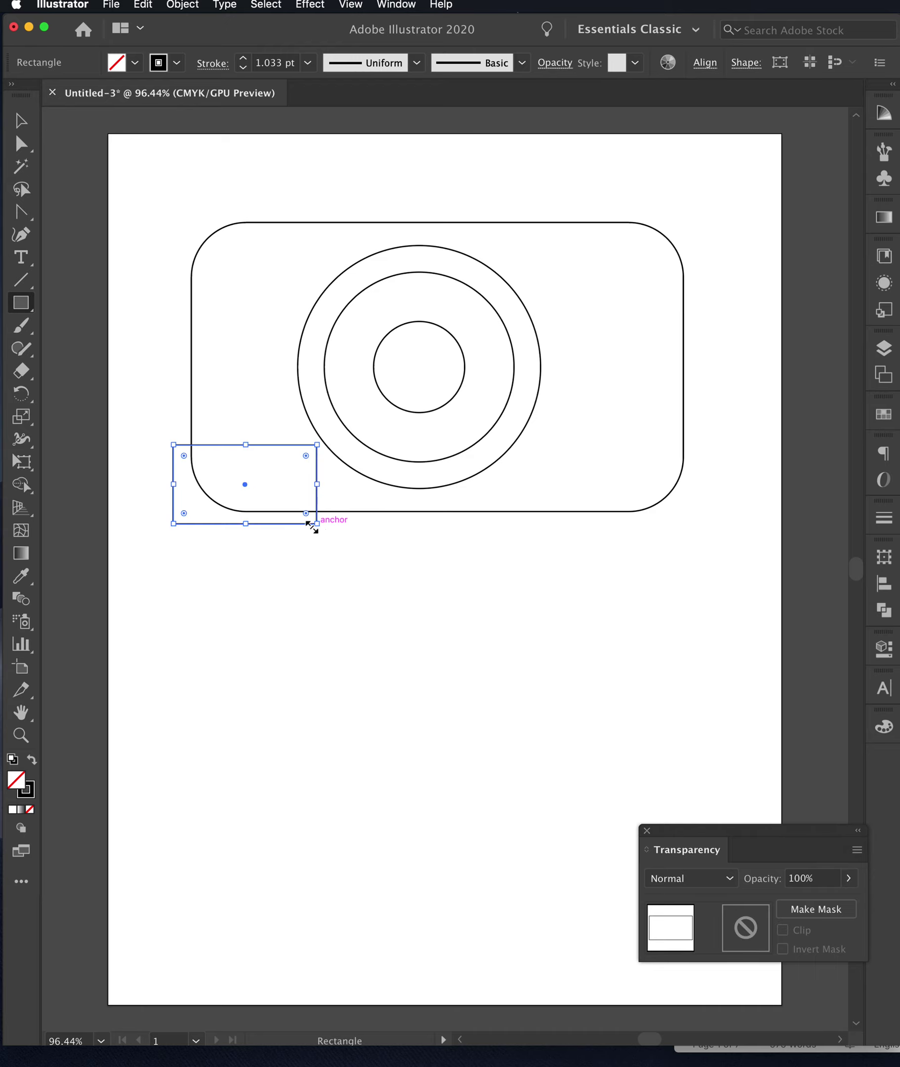
click(20, 128)
click(207, 529)
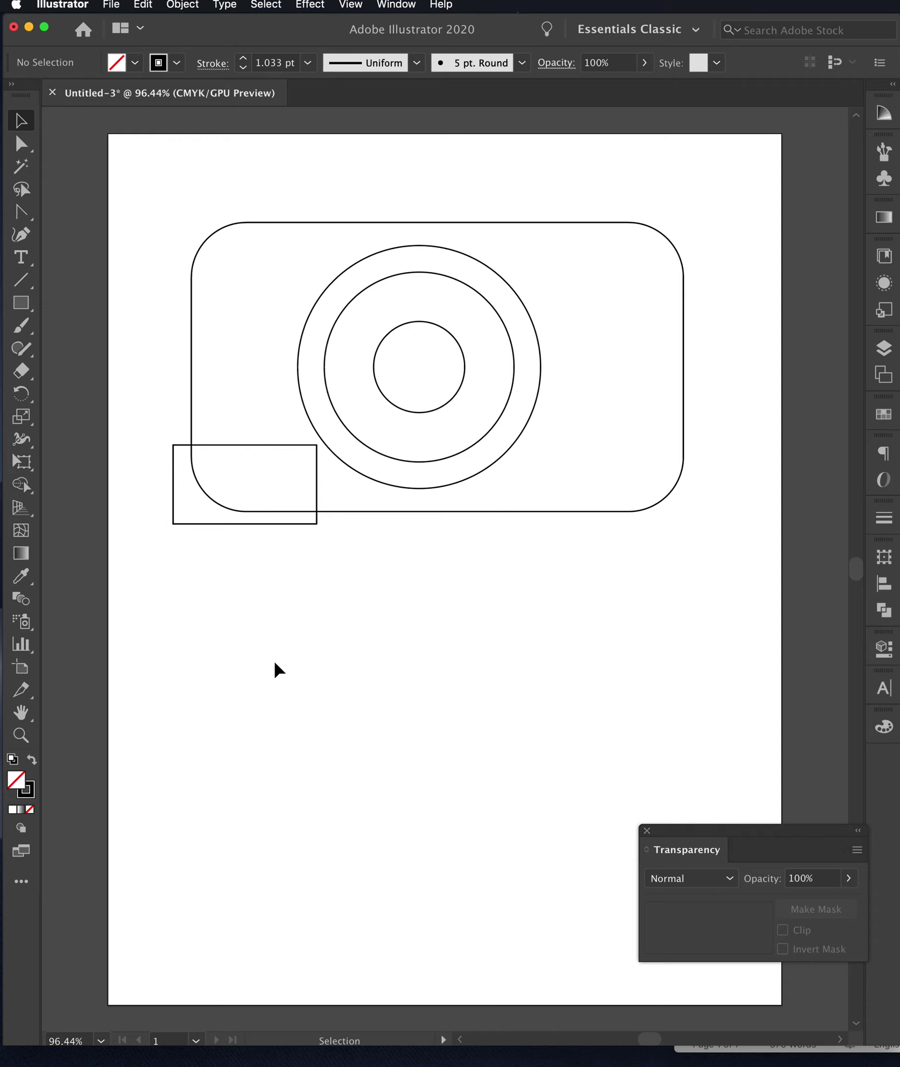
- Draw a vertical line through the grip rectangle and Alt-drag a copy to the right
click(20, 280)
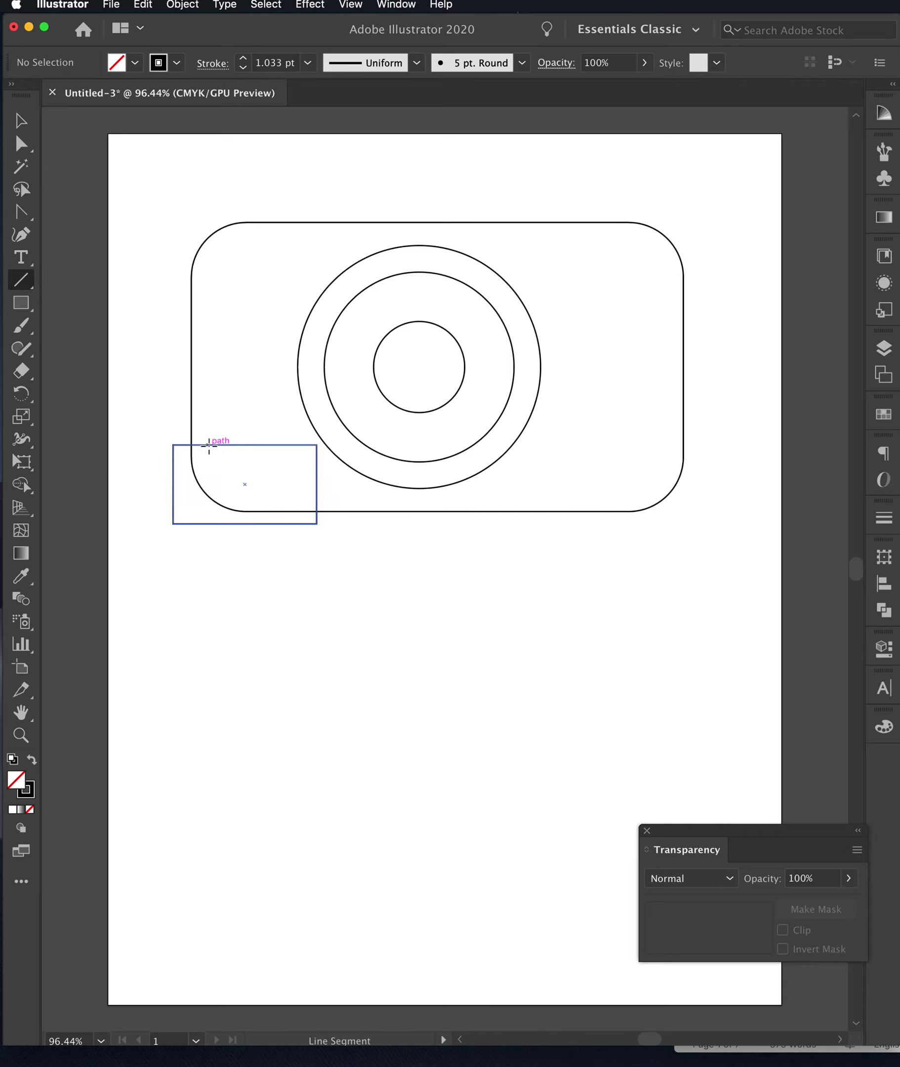
drag(208, 446, 226, 523)
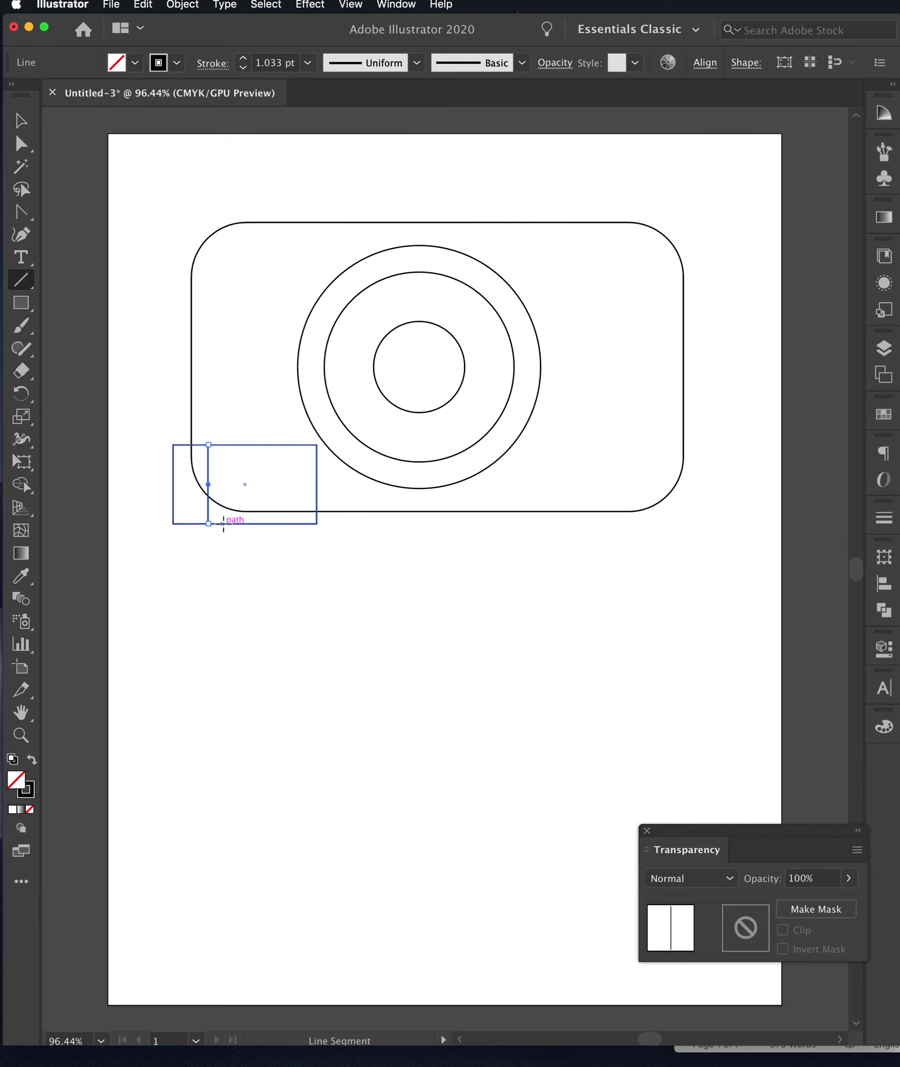
click(20, 121)
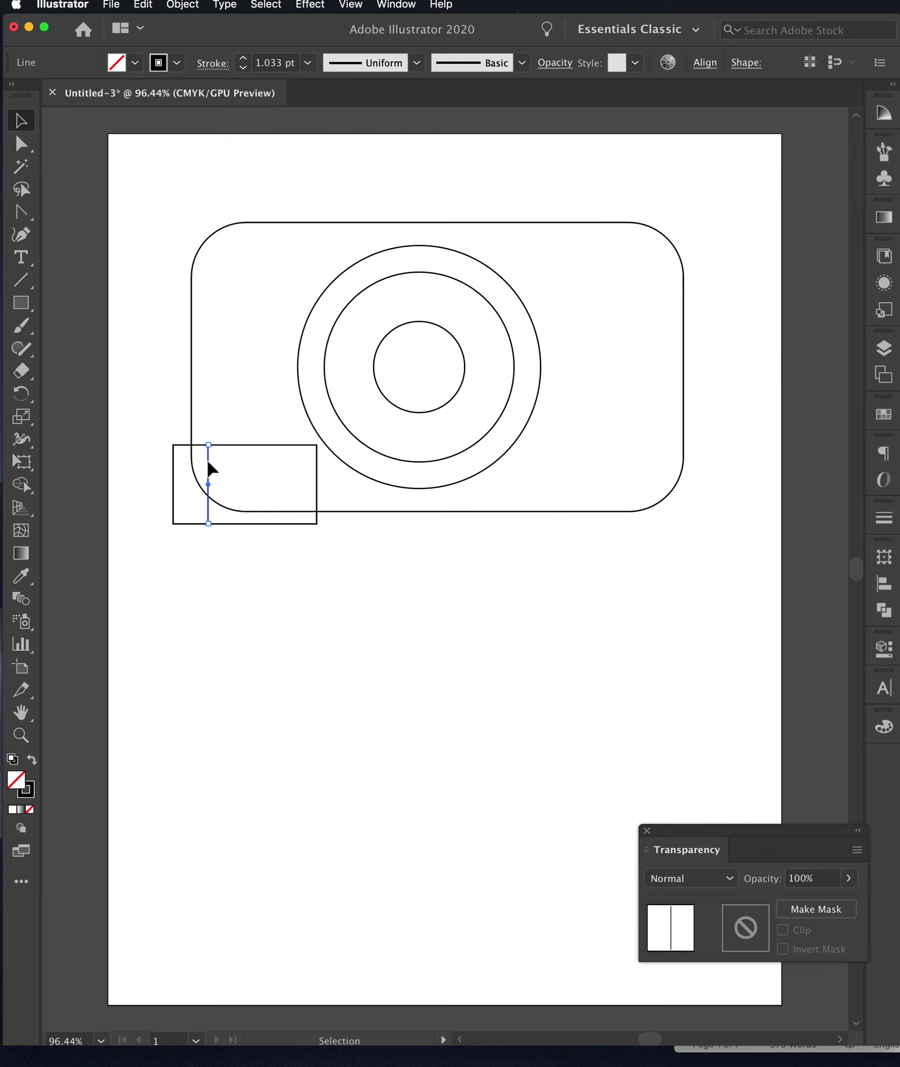
drag(208, 462, 281, 472)
click(383, 609)
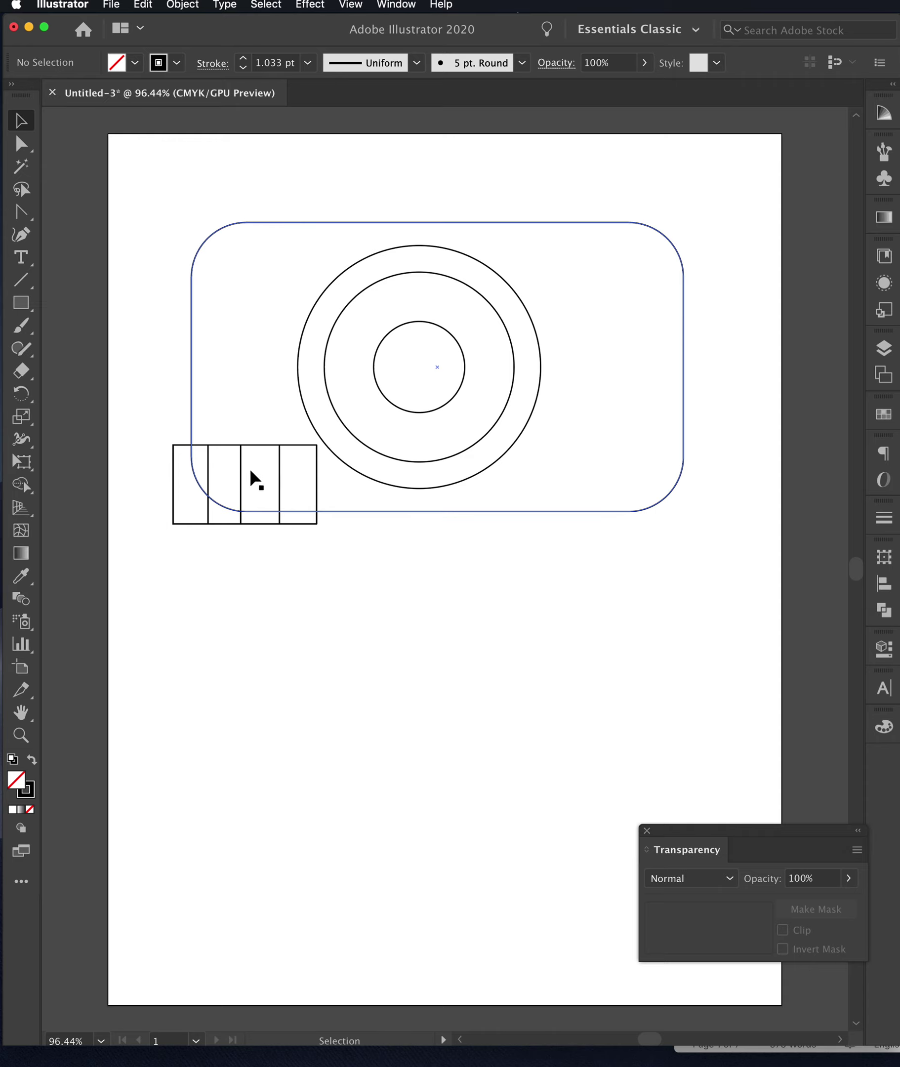
- Nudge the second and third stripe lines right to even the four strips
click(209, 476)
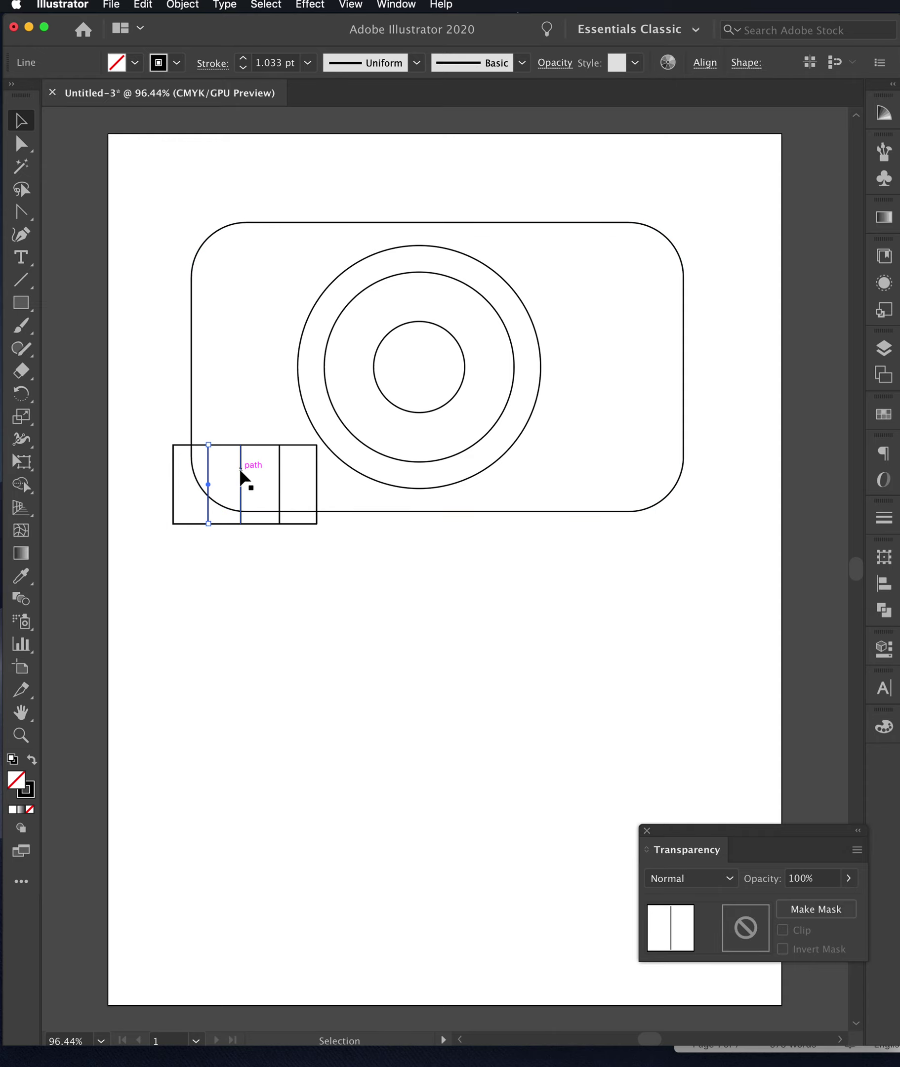
click(241, 473)
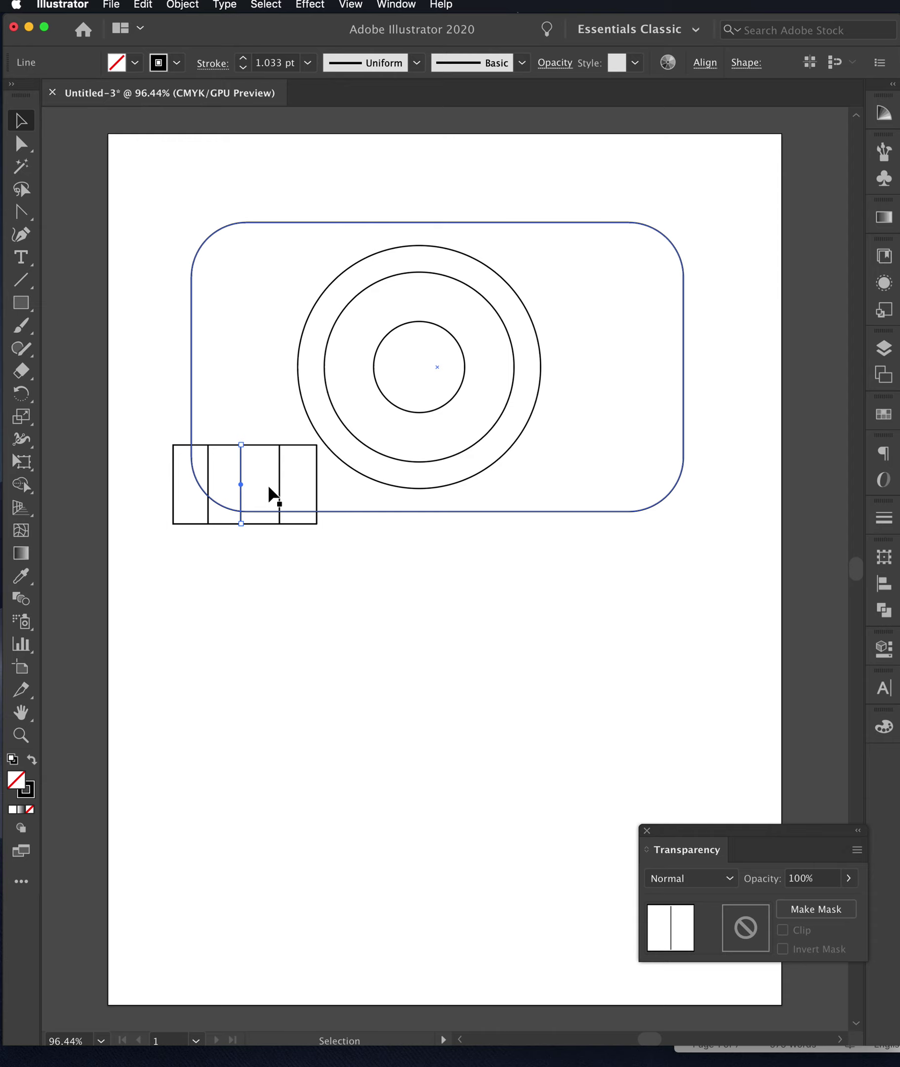
key(Right)
key(Right)
key(Right)
key(Right)
key(Right)
key(Right)
key(Right)
click(281, 481)
key(Right)
key(Right)
key(Right)
key(Right)
key(Right)
key(Right)
key(Right)
key(Right)
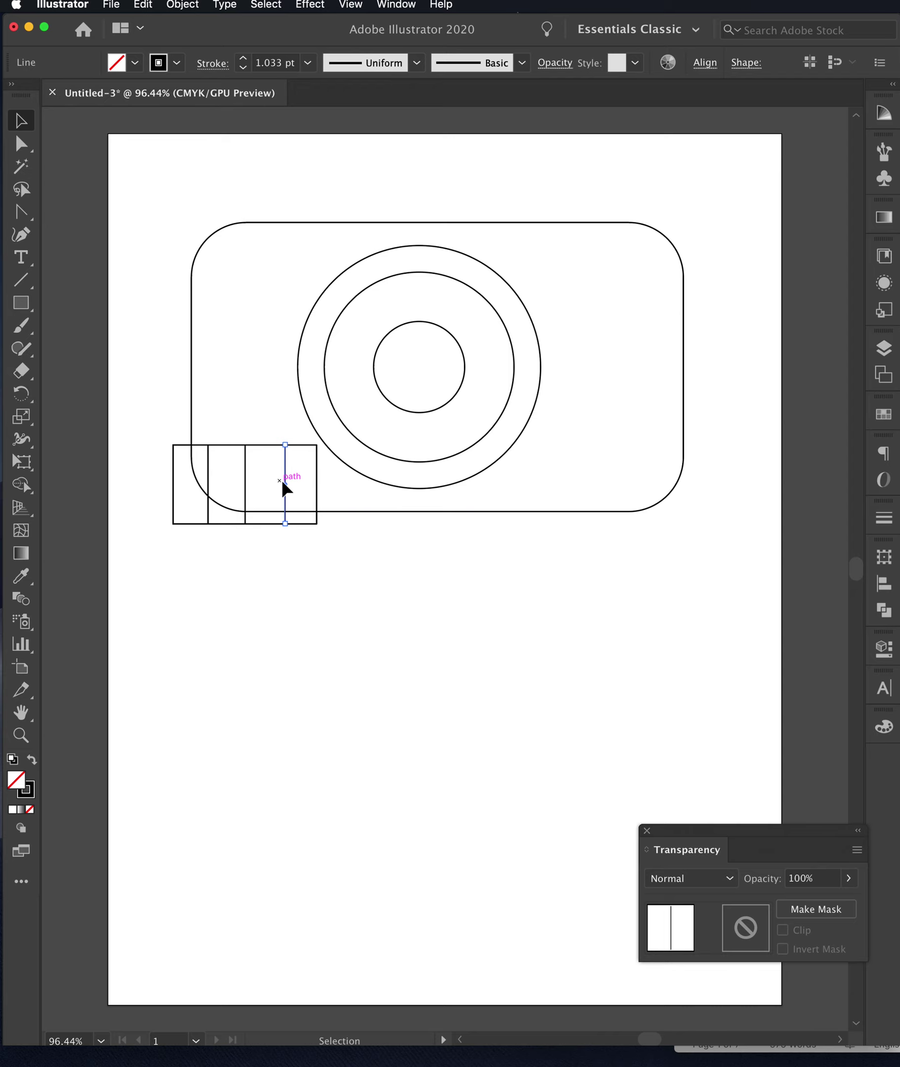
click(310, 655)
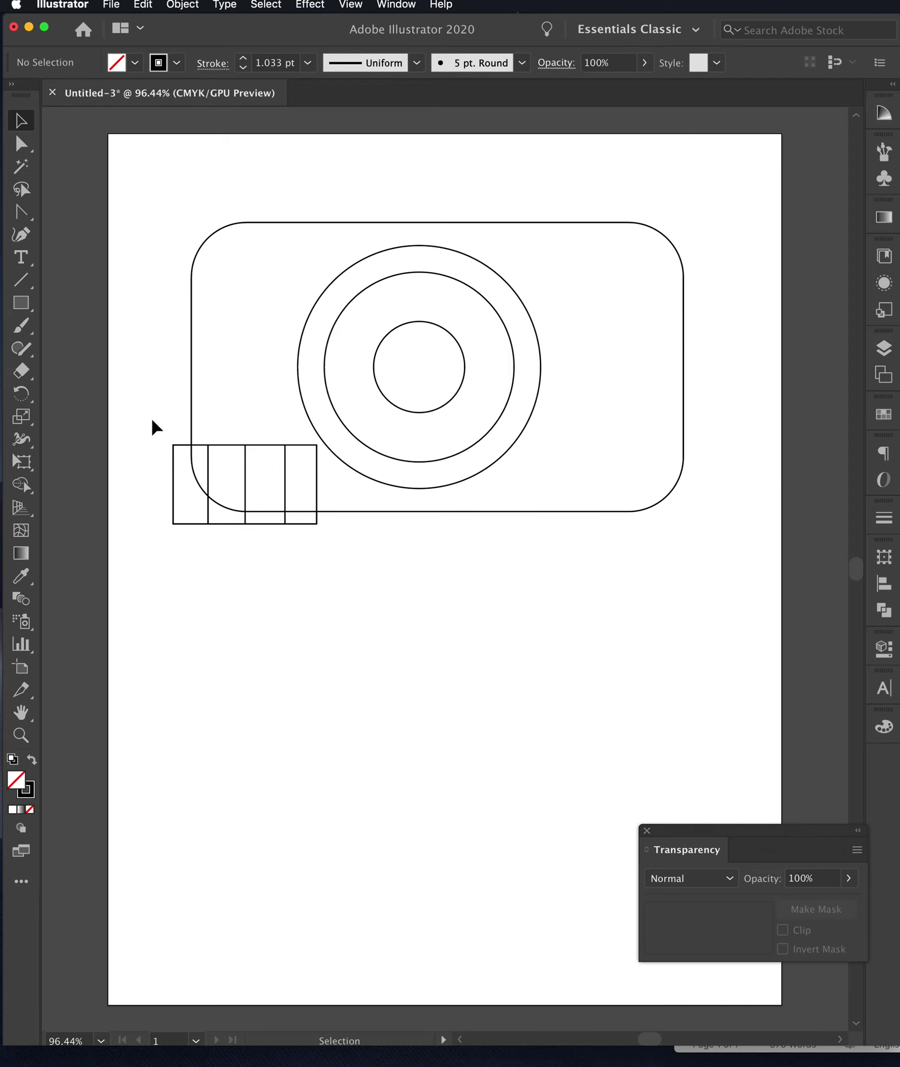
- Select the rounded body and grip stripe lines, excluding all three lens circles
click(190, 401)
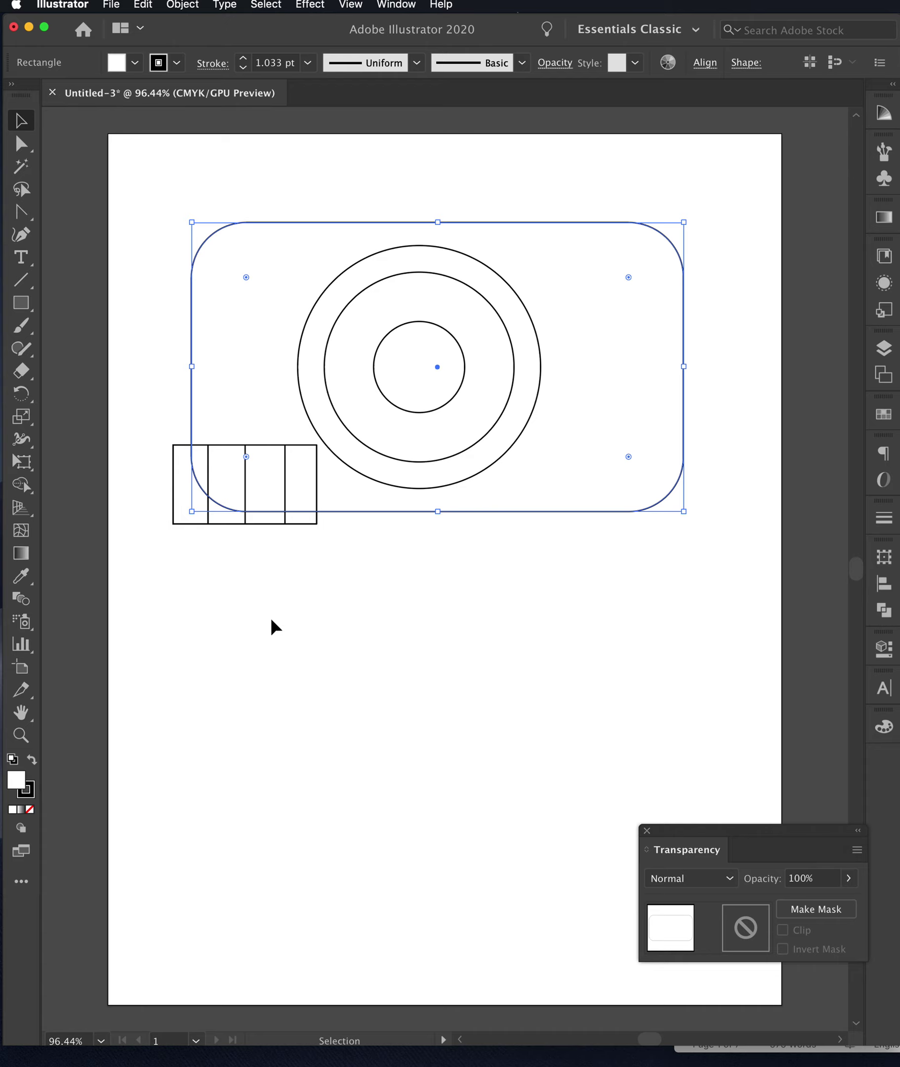
drag(304, 585, 137, 492)
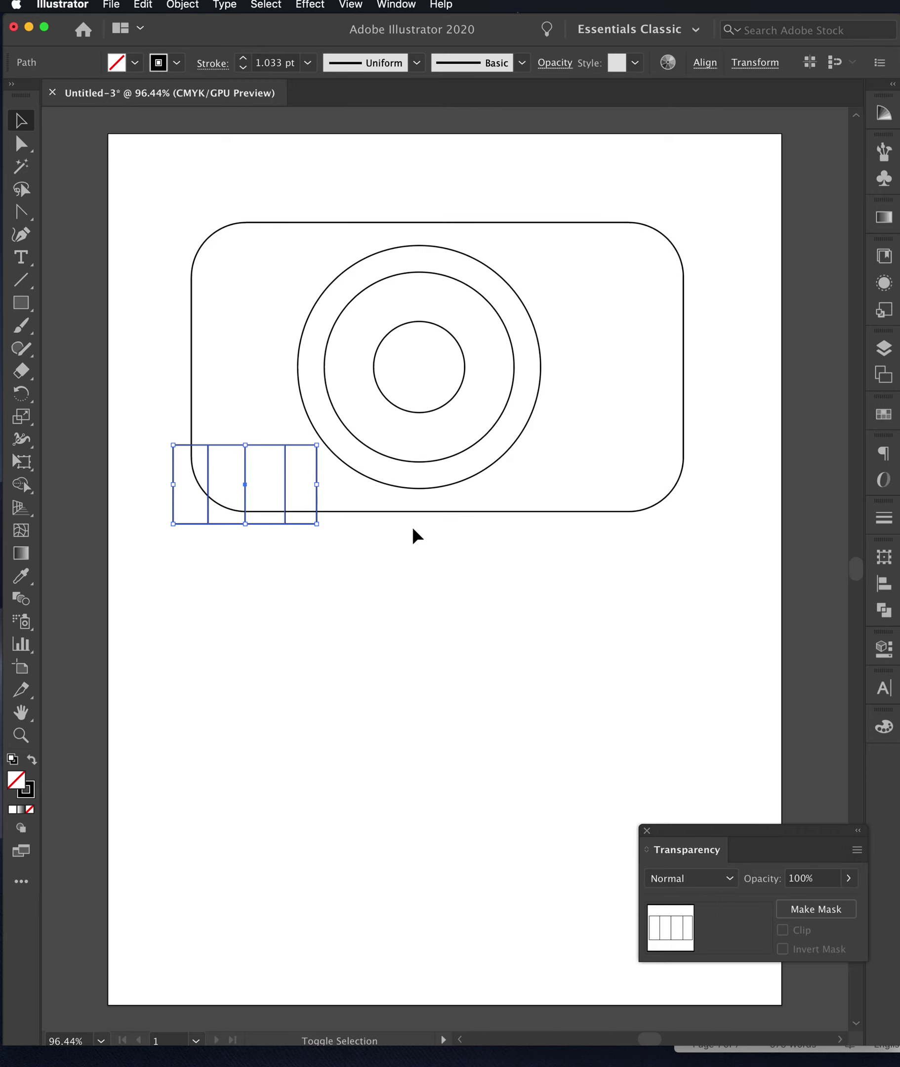
shift+click(409, 512)
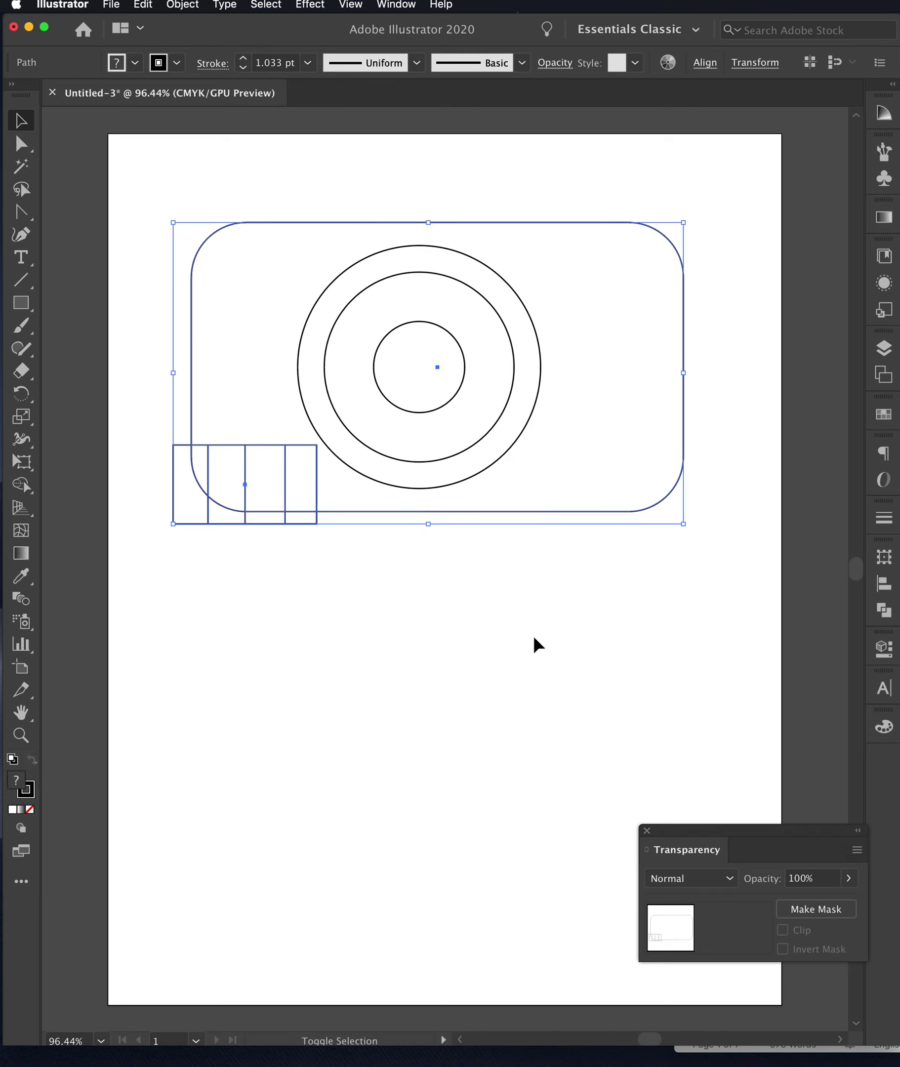
click(431, 729)
drag(145, 191, 723, 608)
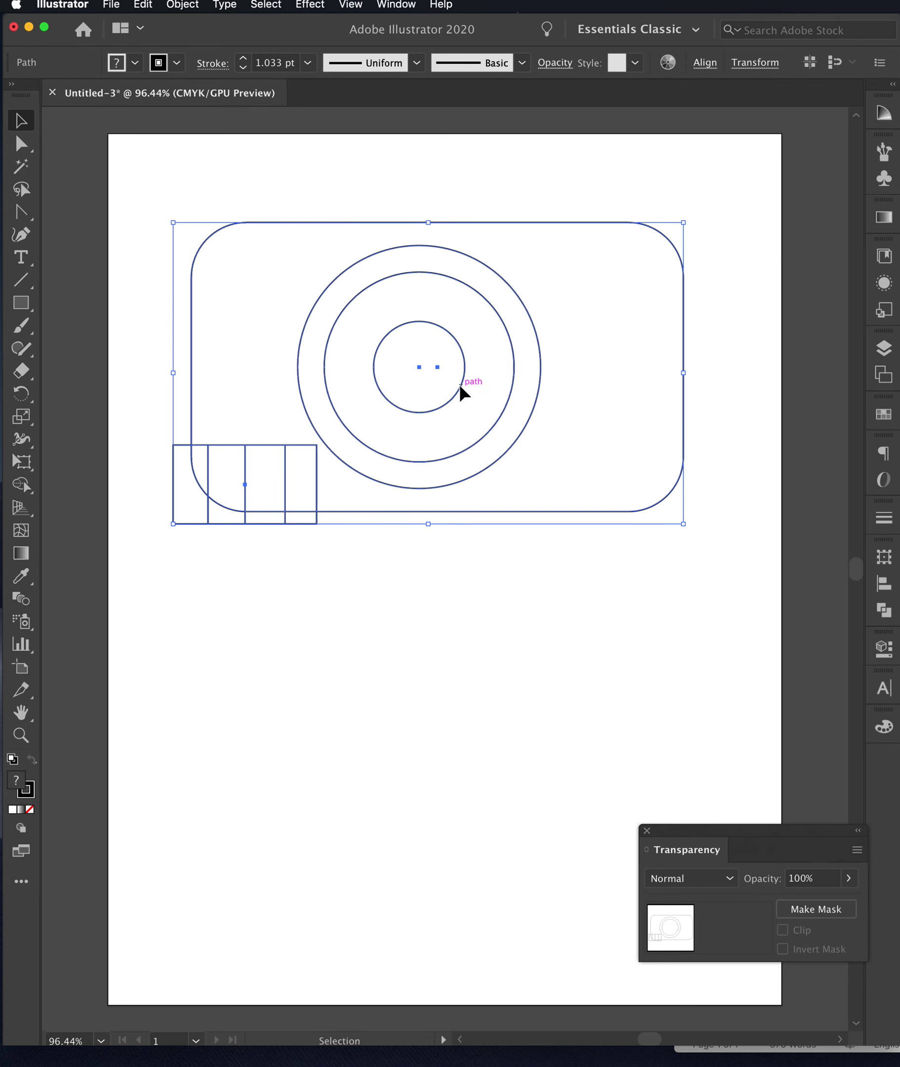
shift+click(513, 383)
shift+click(542, 376)
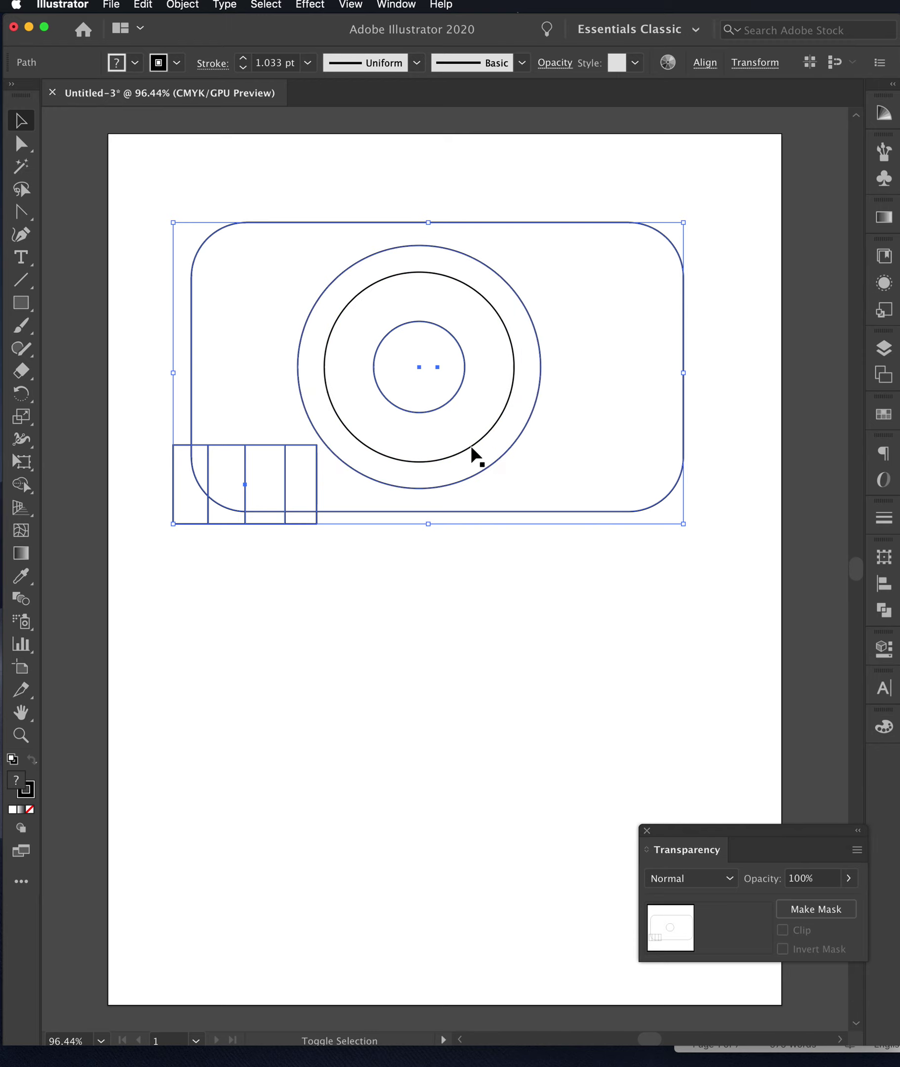
shift+click(434, 410)
click(460, 635)
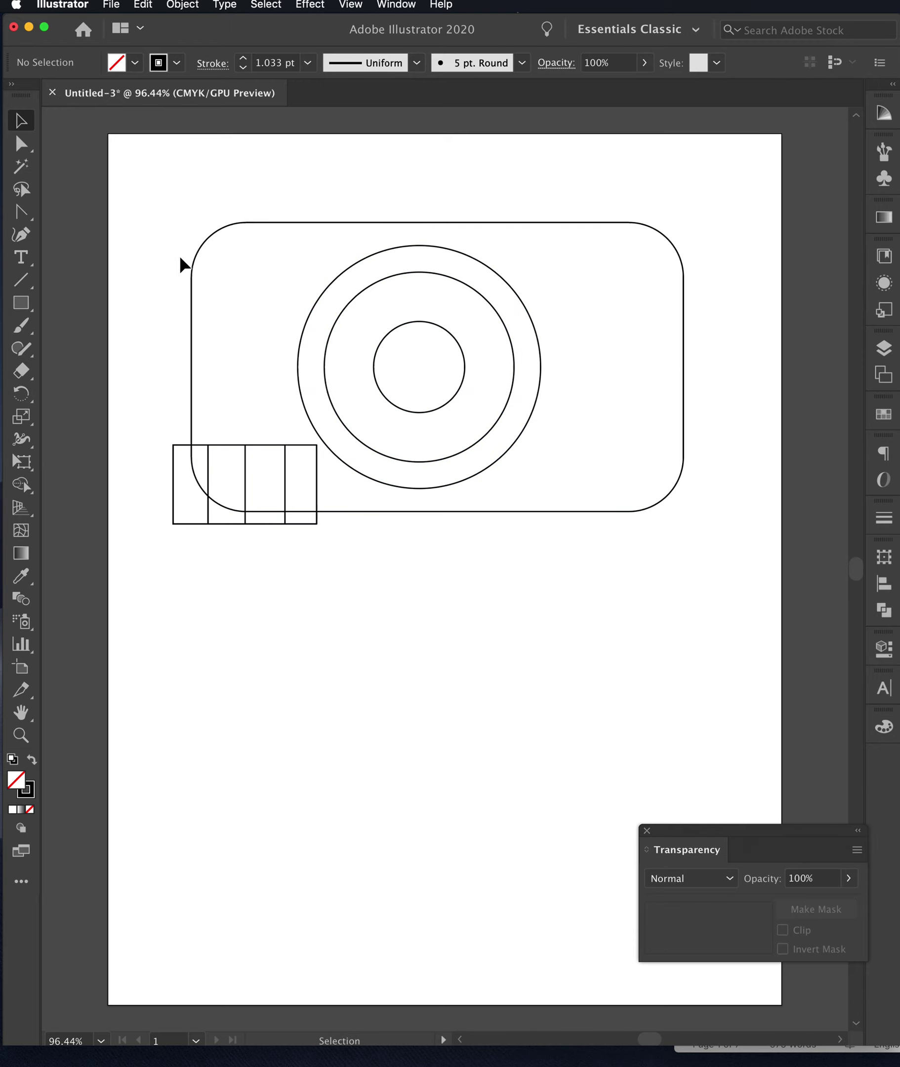
drag(151, 200, 294, 622)
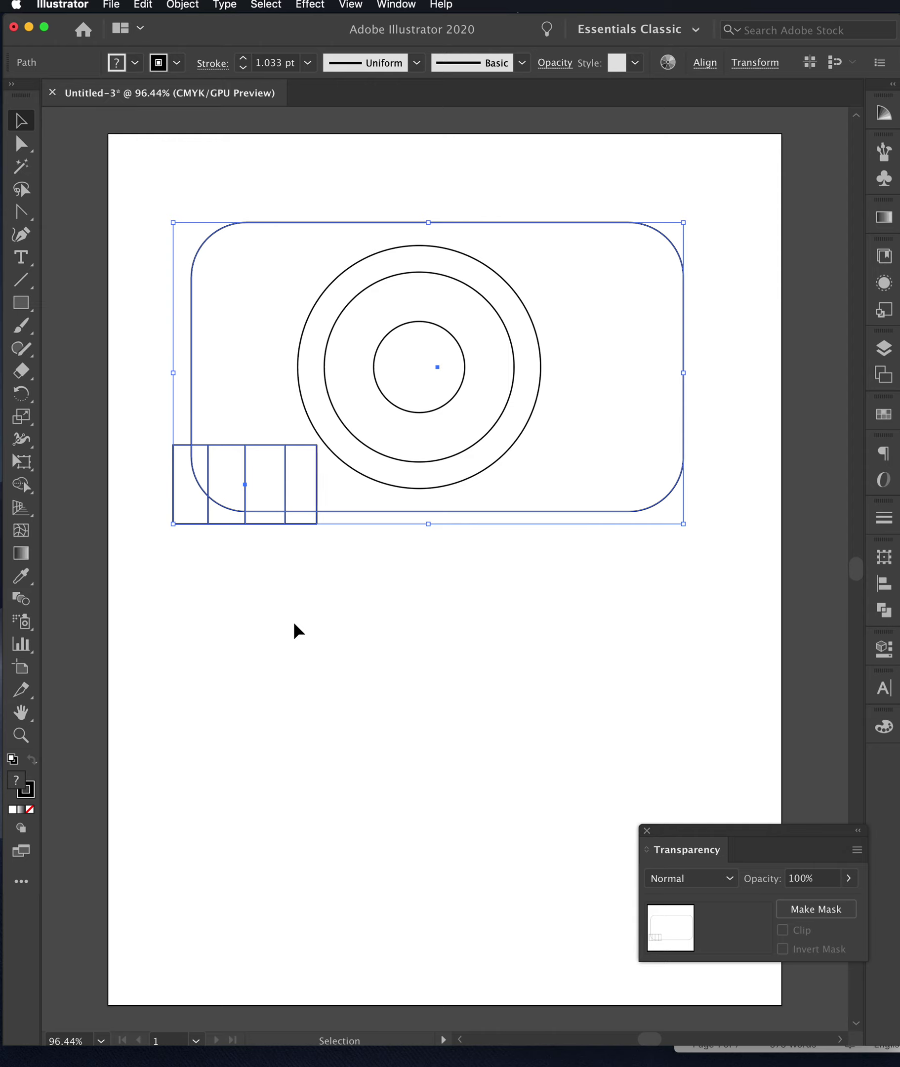
- With Shape Builder, Alt-delete the stripe pieces lying outside the body's rounded lower-left edge
click(22, 485)
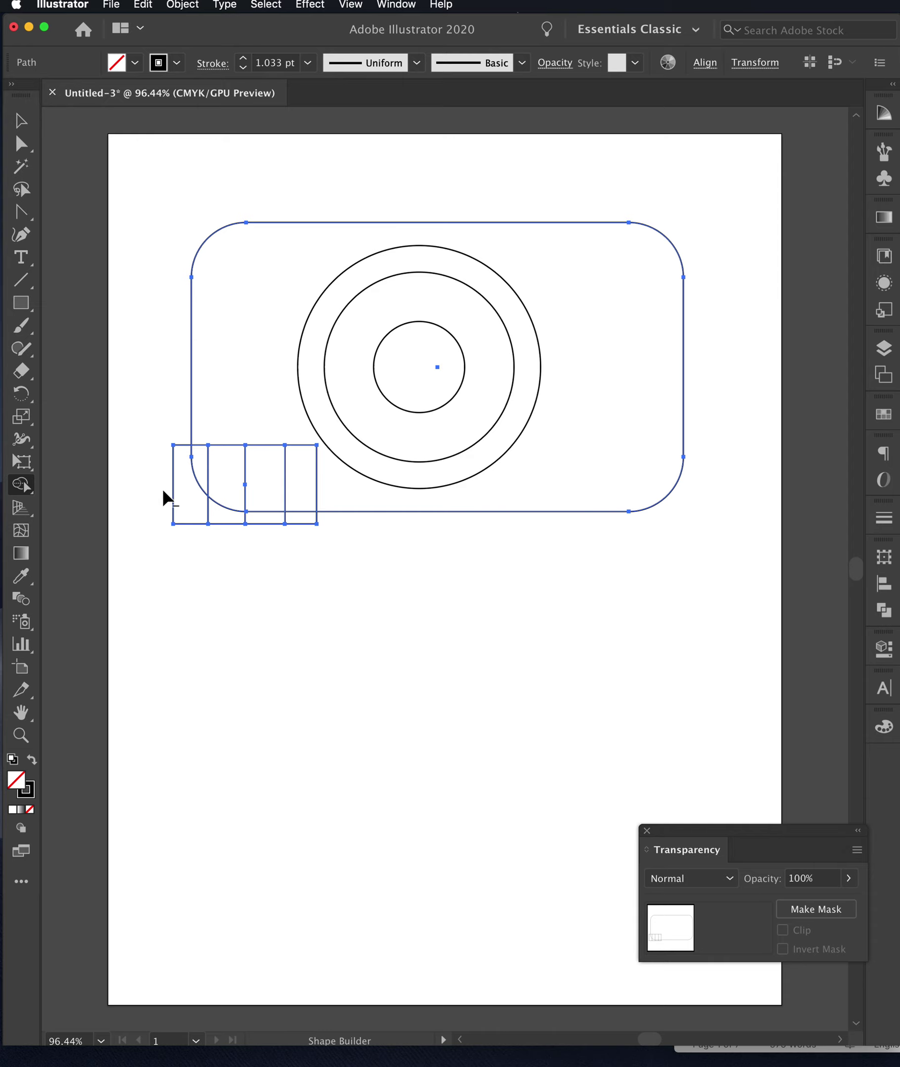
drag(148, 497, 183, 506)
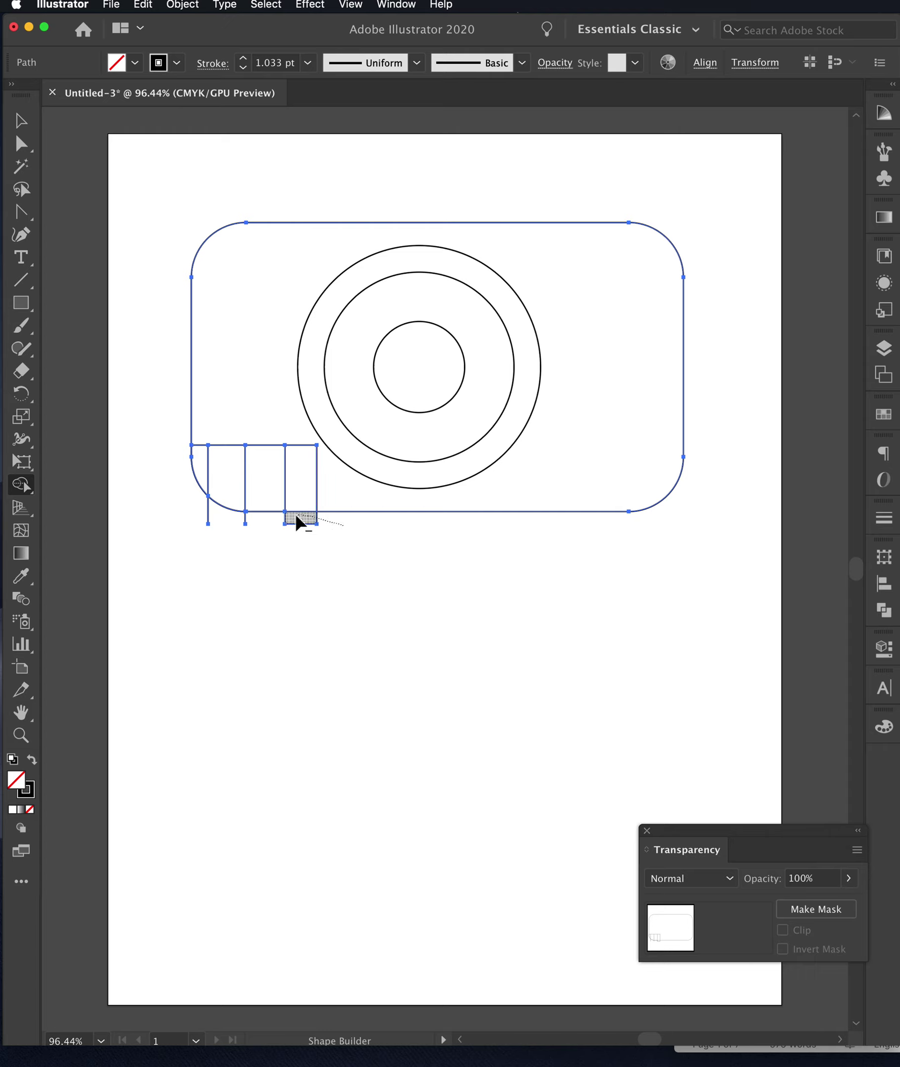
mouse_move(221, 520)
mouse_down()
mouse_move(188, 517)
mouse_move(206, 523)
mouse_up()
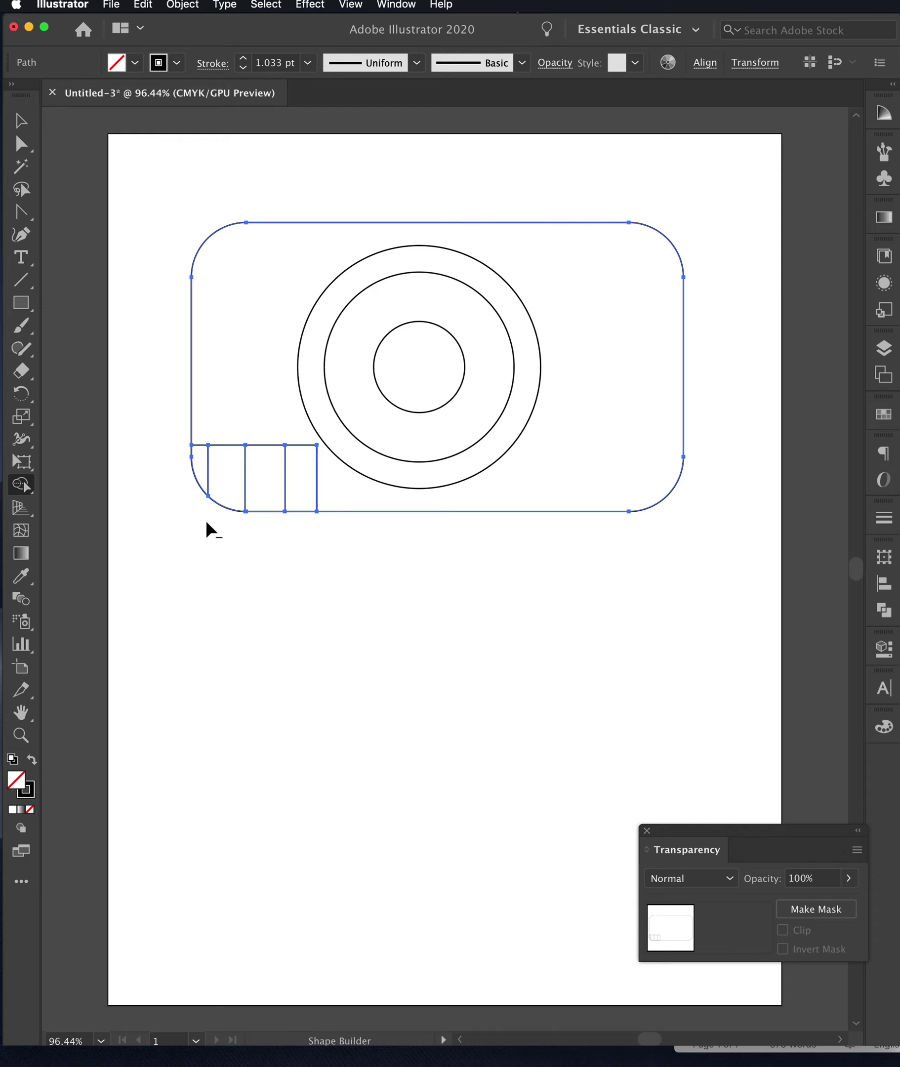
click(21, 121)
click(332, 610)
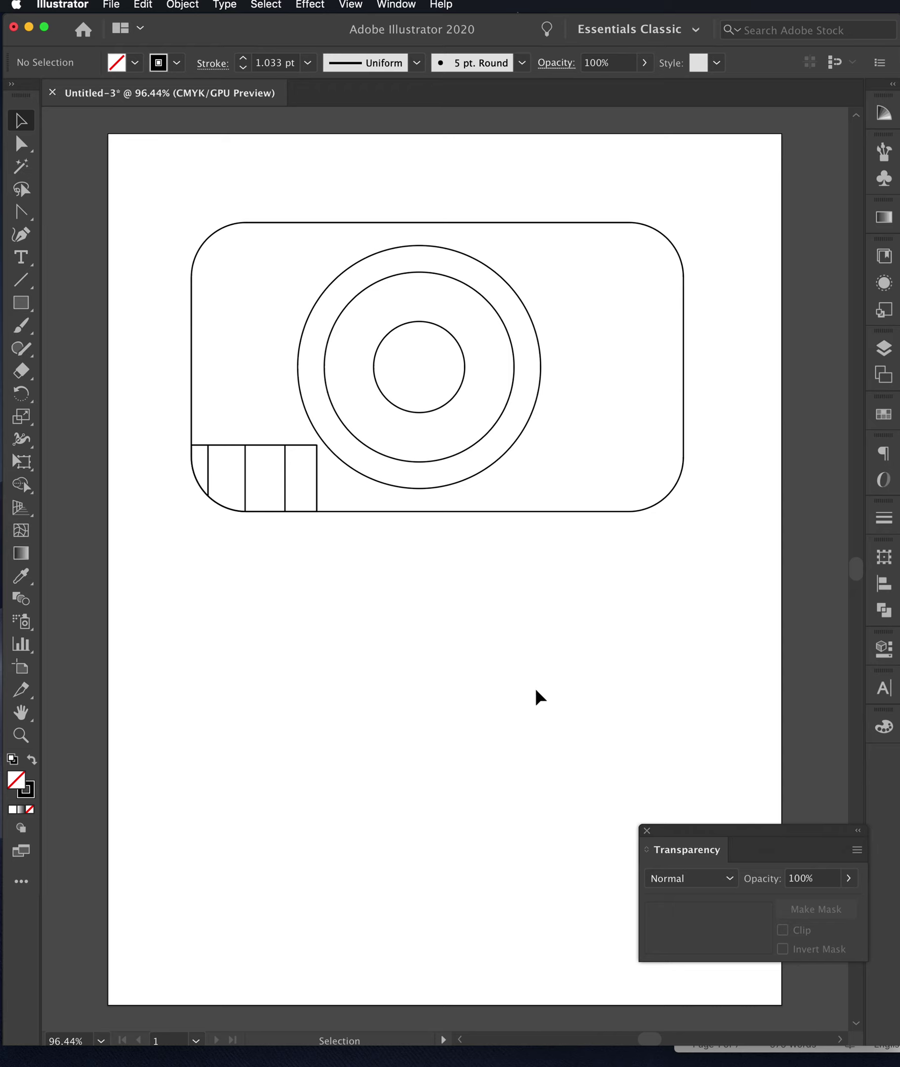
- Draw a tall battery tab over the body's right edge and narrow it slightly
click(20, 303)
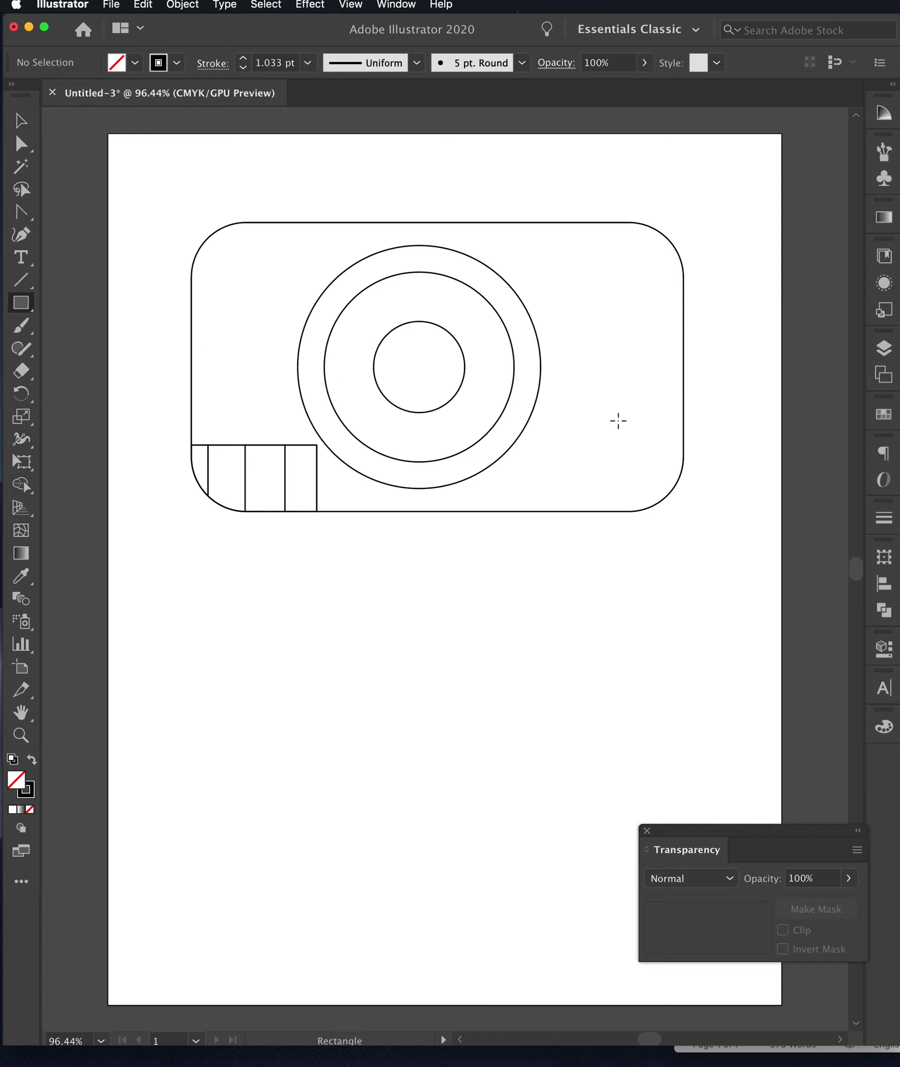
drag(654, 340, 705, 470)
click(21, 120)
click(631, 634)
click(703, 403)
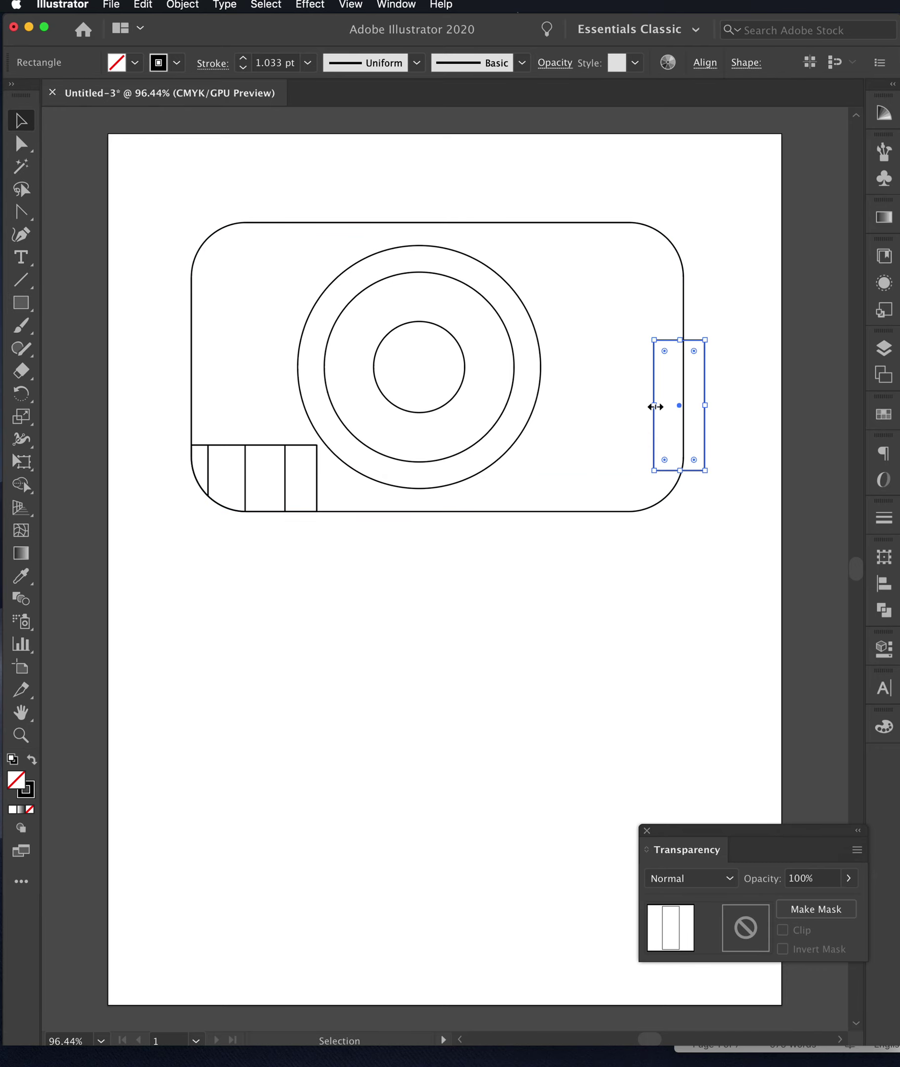
drag(655, 407, 660, 404)
click(637, 564)
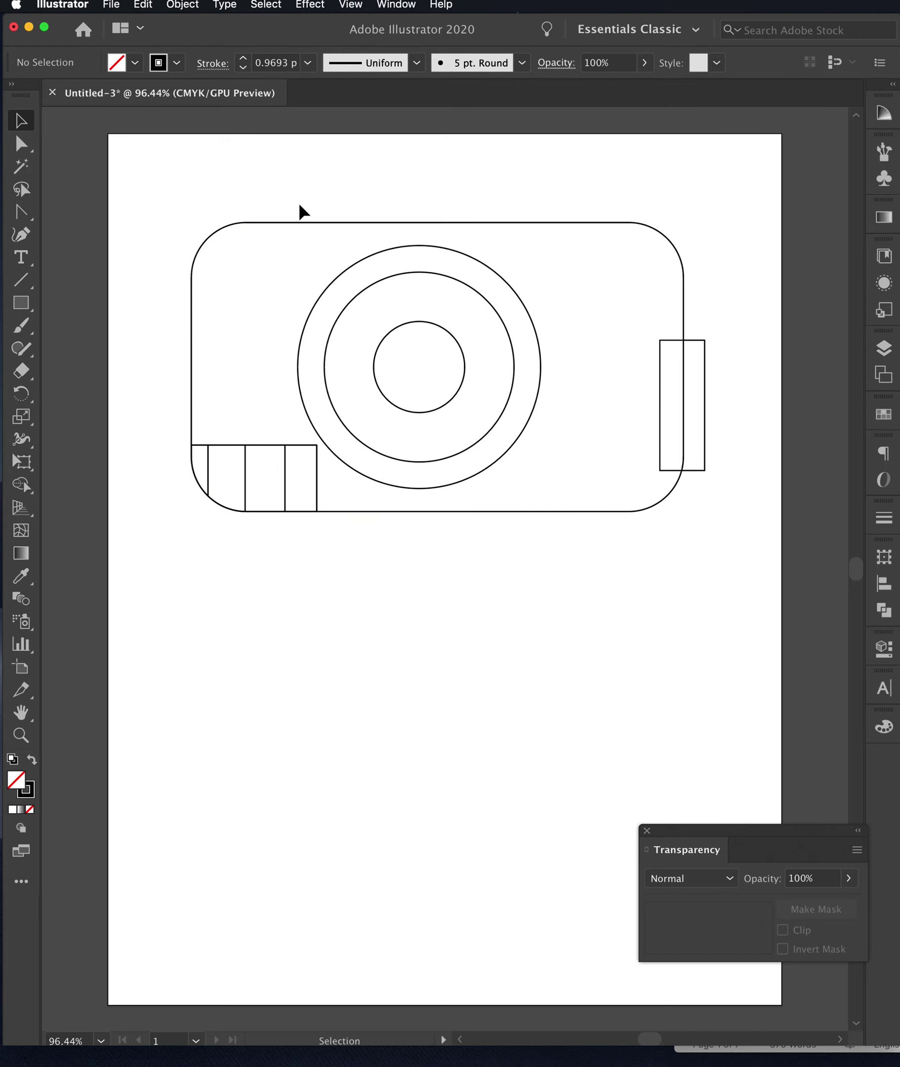
- Draw a button on the top edge and two small buttons on the left edge
click(20, 302)
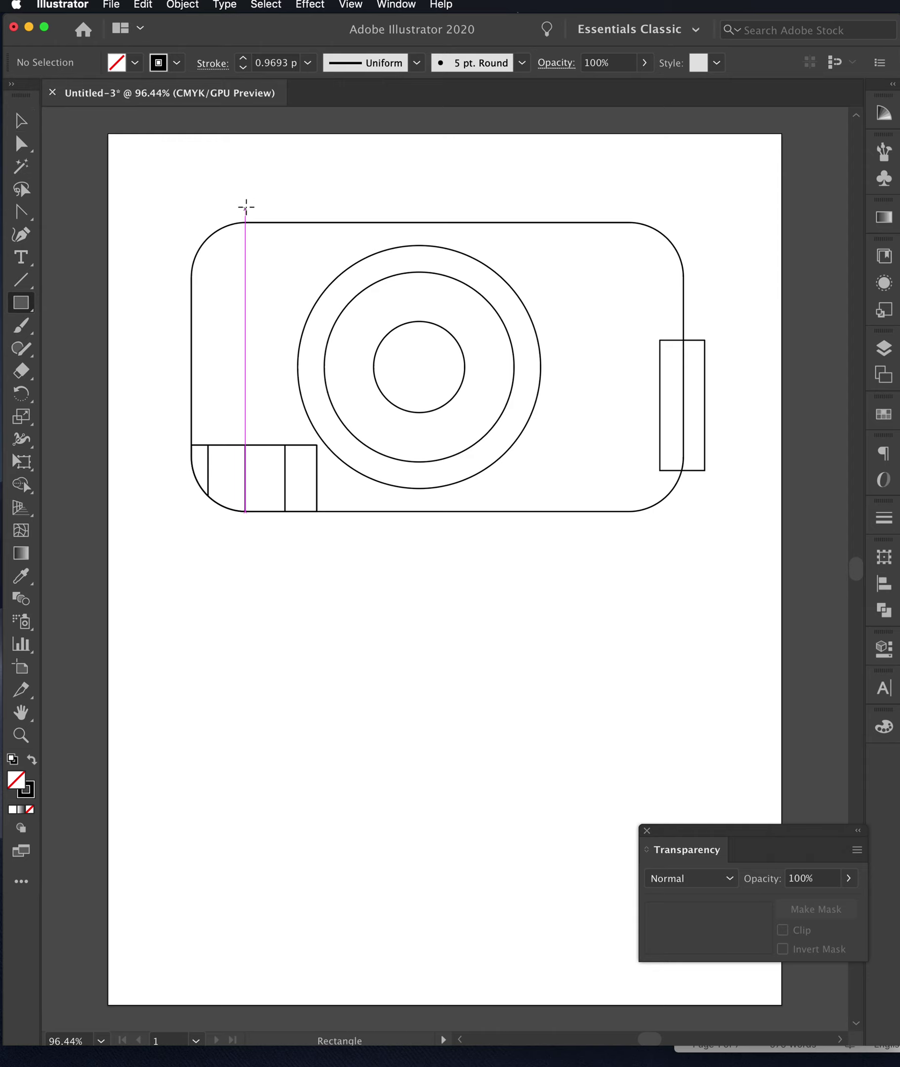
drag(239, 198, 300, 237)
drag(178, 268, 220, 321)
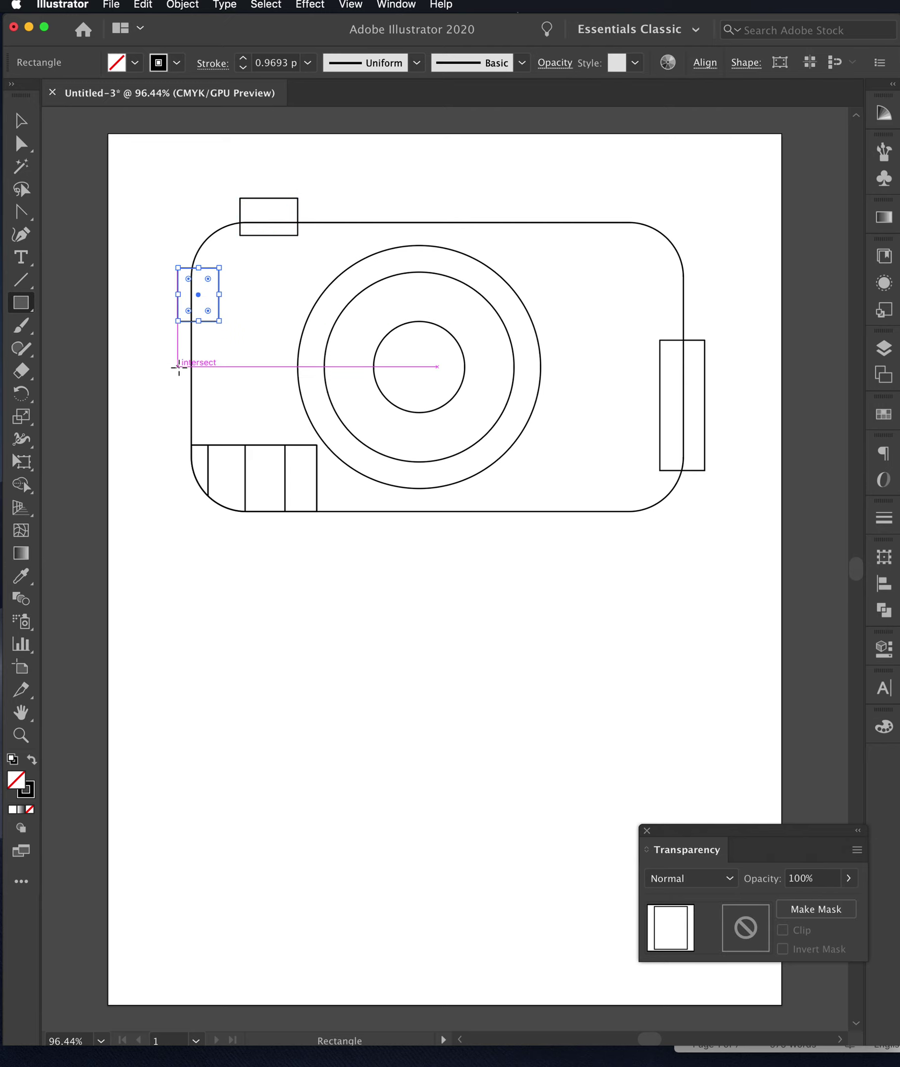
drag(178, 364, 219, 426)
- Widen both left buttons leftward so their outer edges line up
click(21, 121)
click(249, 712)
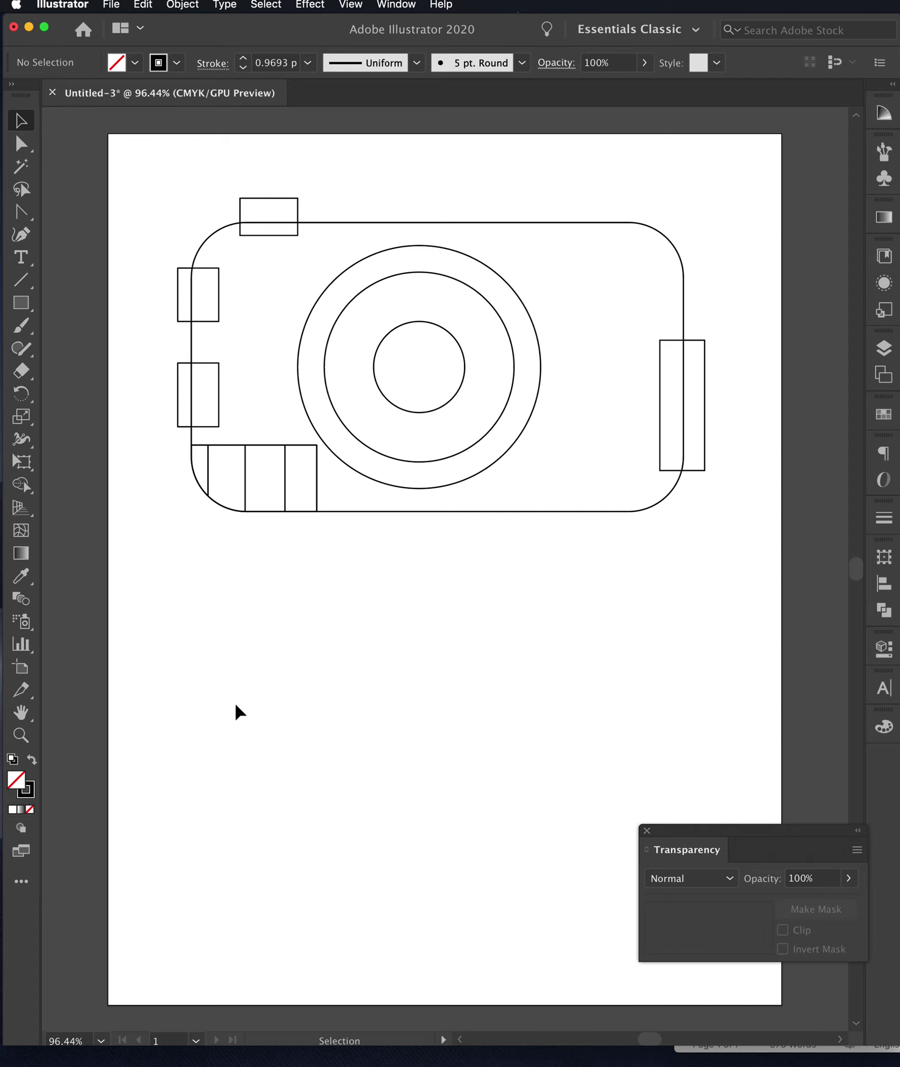
click(175, 398)
drag(178, 395, 172, 394)
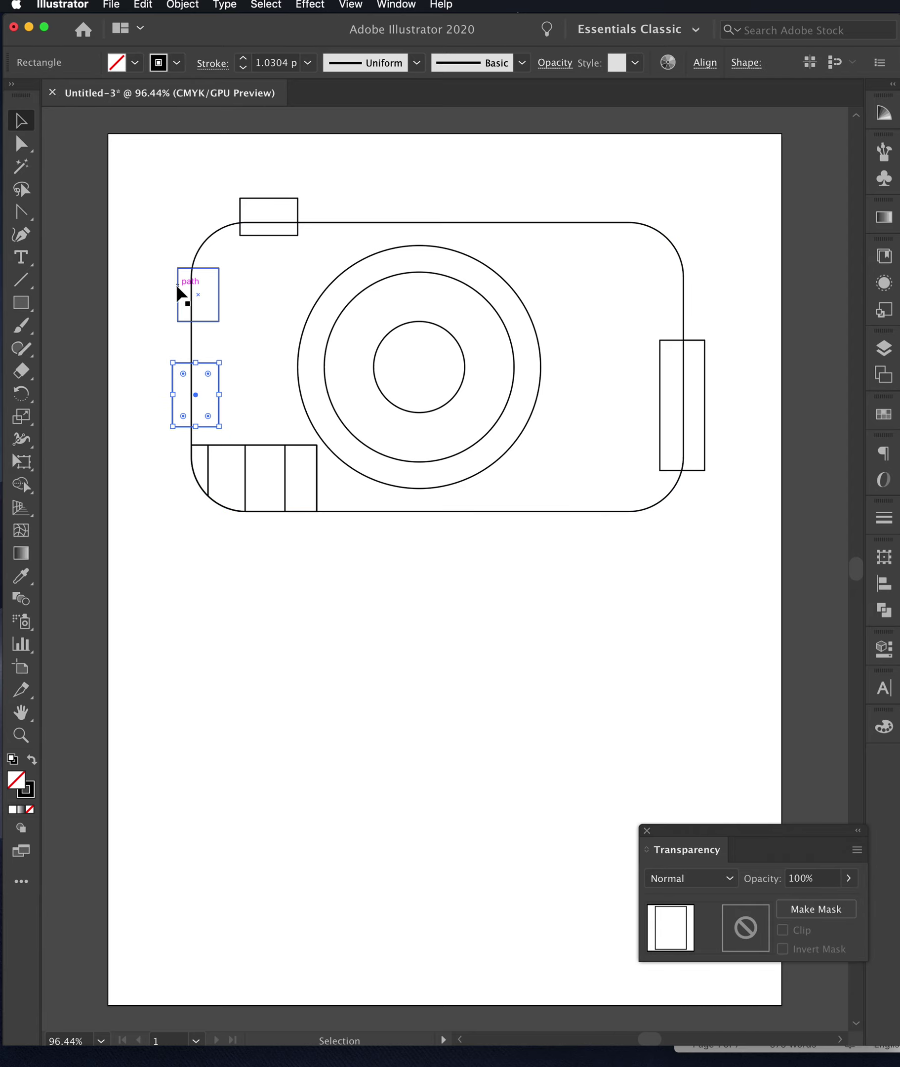
click(179, 296)
drag(182, 296, 172, 296)
click(370, 679)
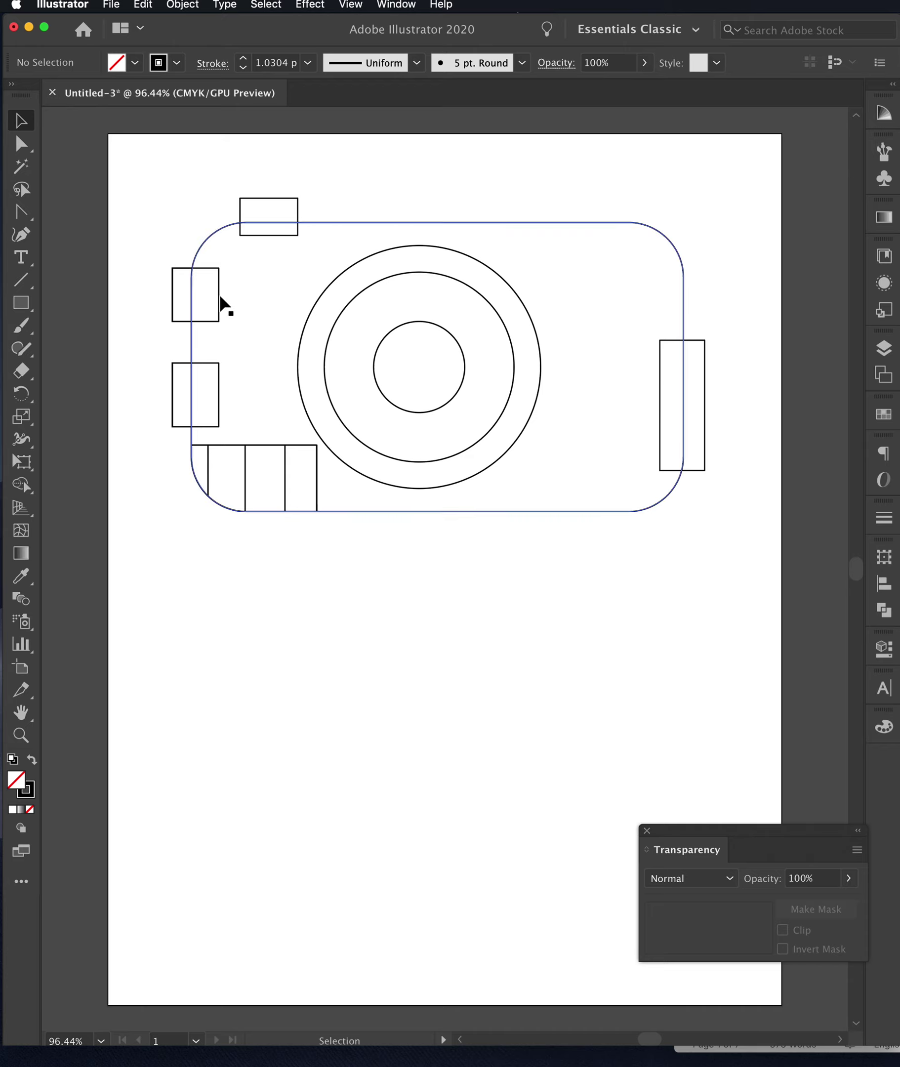
- Select the two left buttons, top button, battery tab and camera body together
click(209, 268)
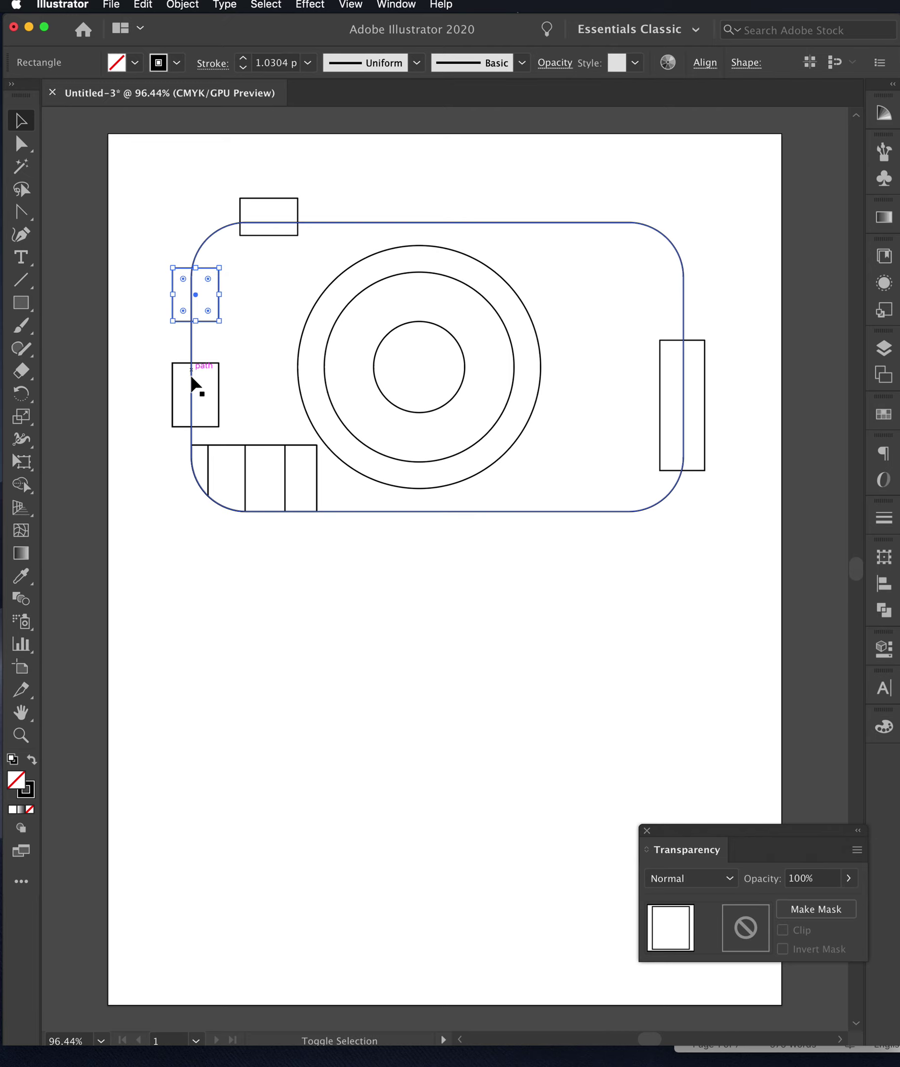
shift+click(204, 363)
shift+click(268, 200)
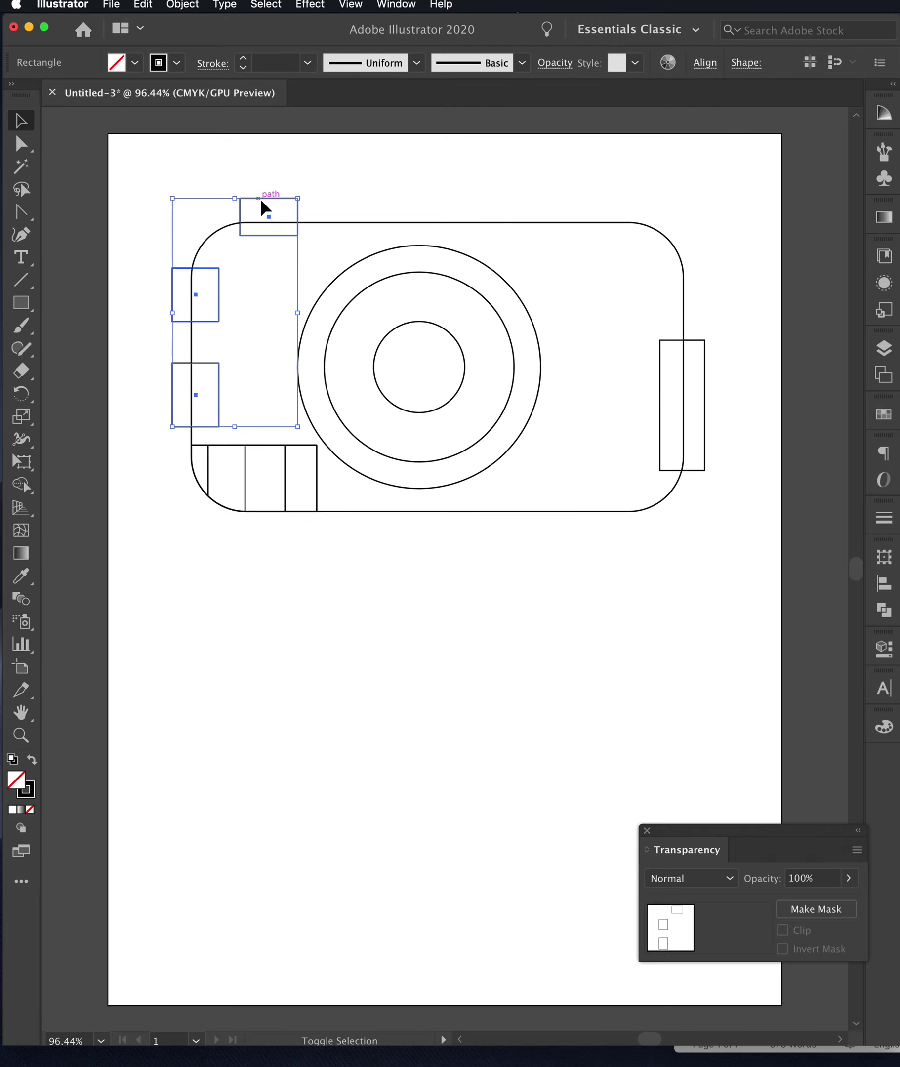
shift+click(700, 338)
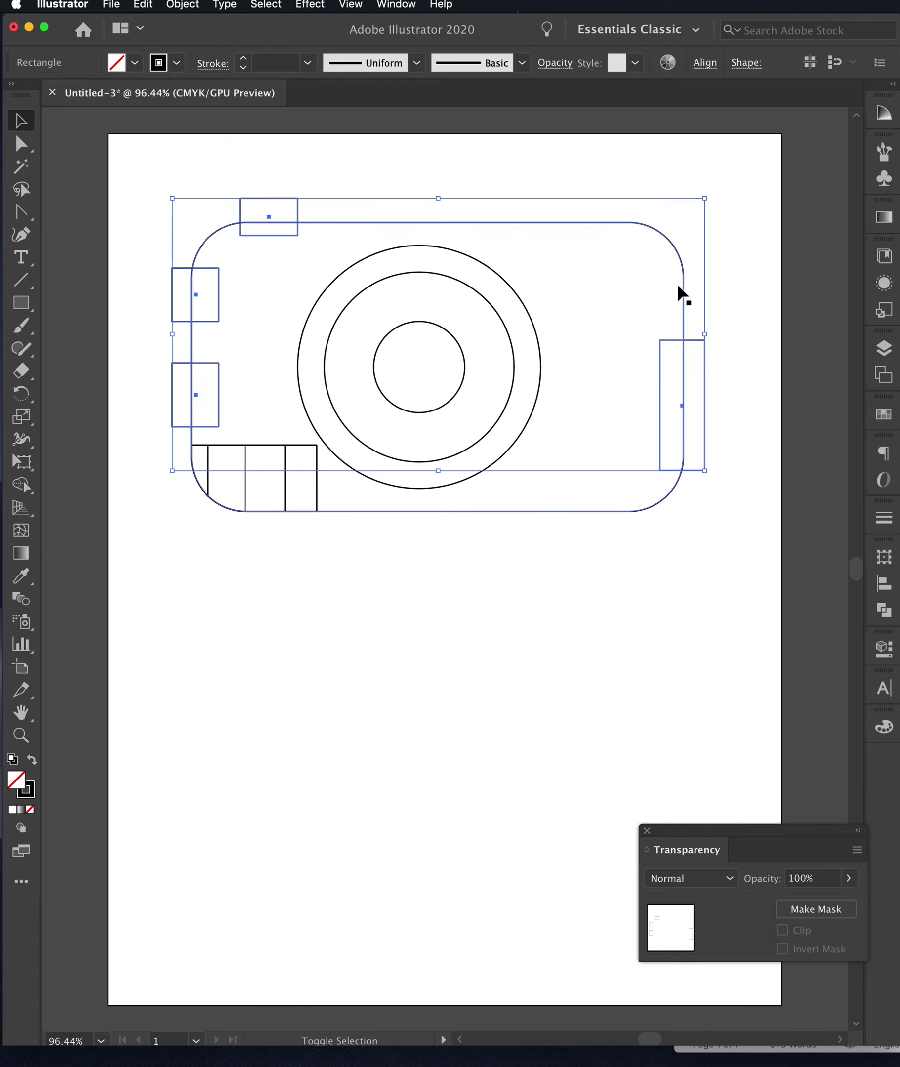
shift+click(670, 487)
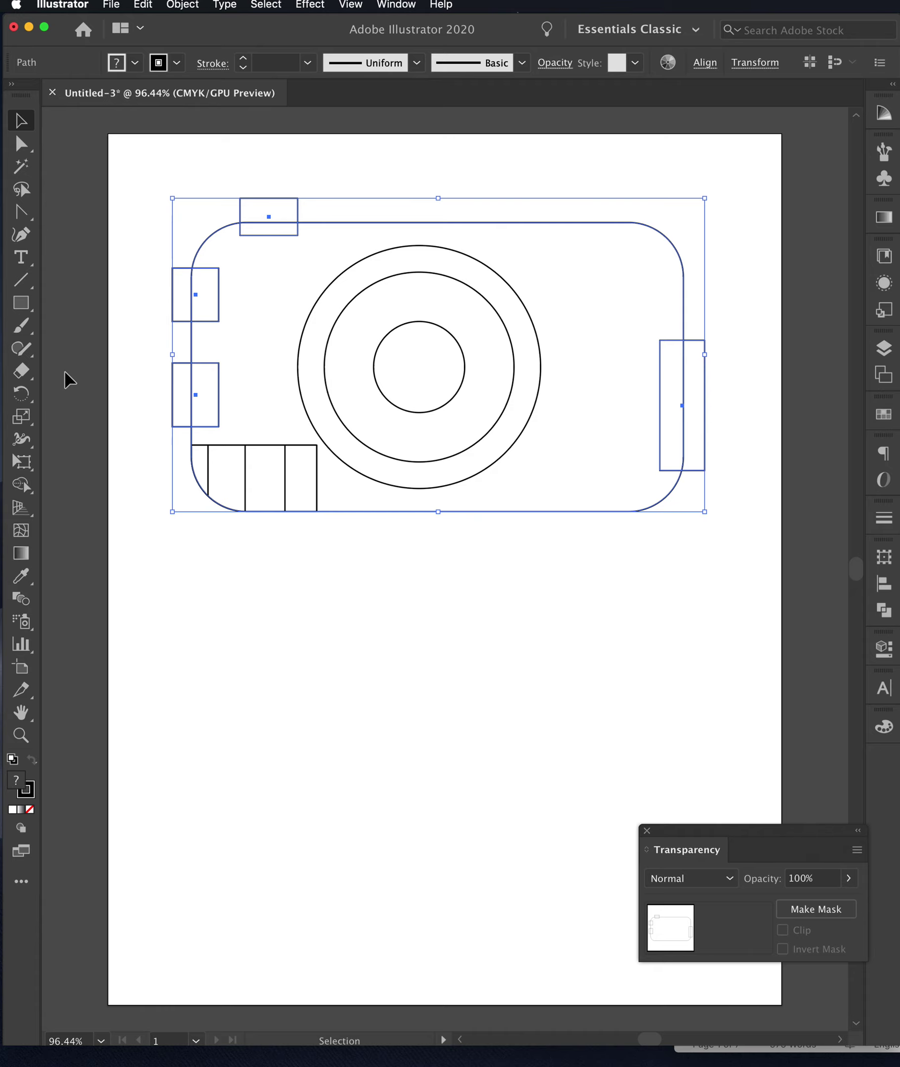
- With Shape Builder, merge the overlaps of the battery tab and three buttons into the body
click(21, 485)
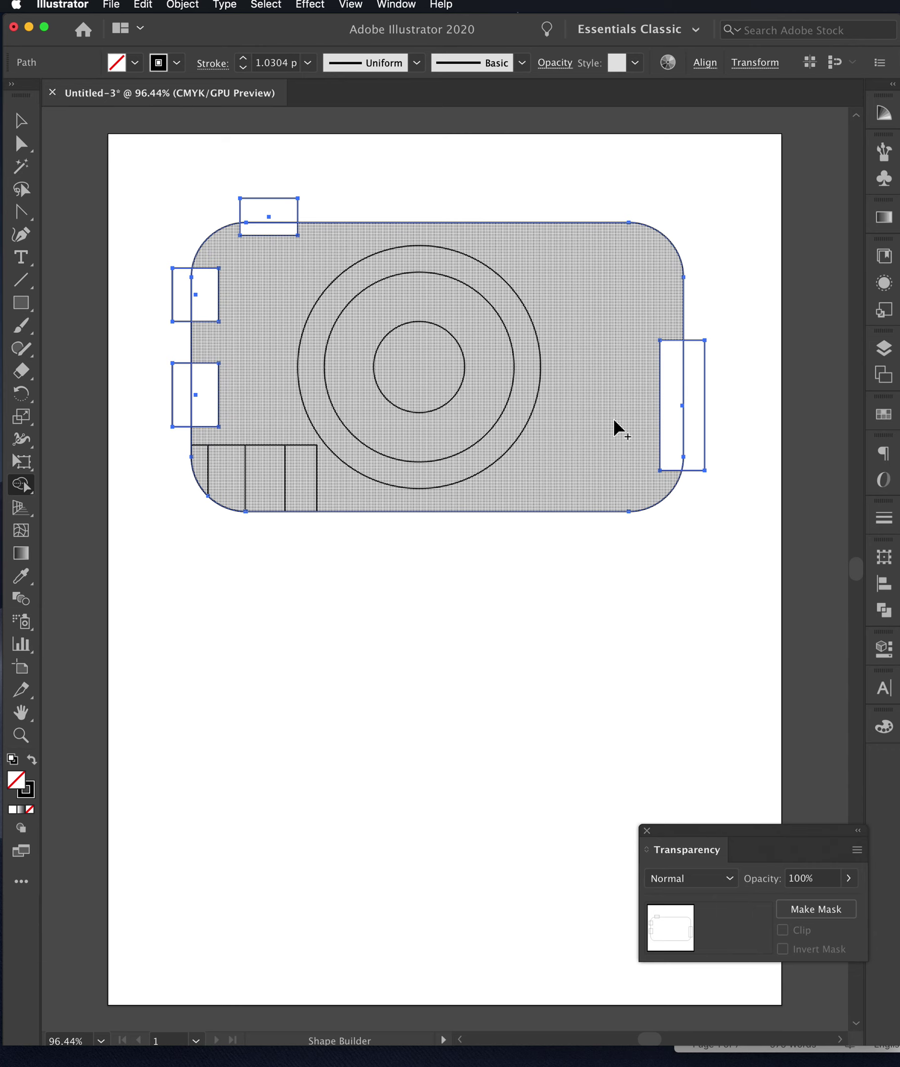
mouse_move(631, 432)
mouse_down()
mouse_move(674, 419)
mouse_move(674, 407)
mouse_up()
drag(277, 255, 276, 231)
drag(245, 310, 212, 291)
drag(227, 380, 209, 386)
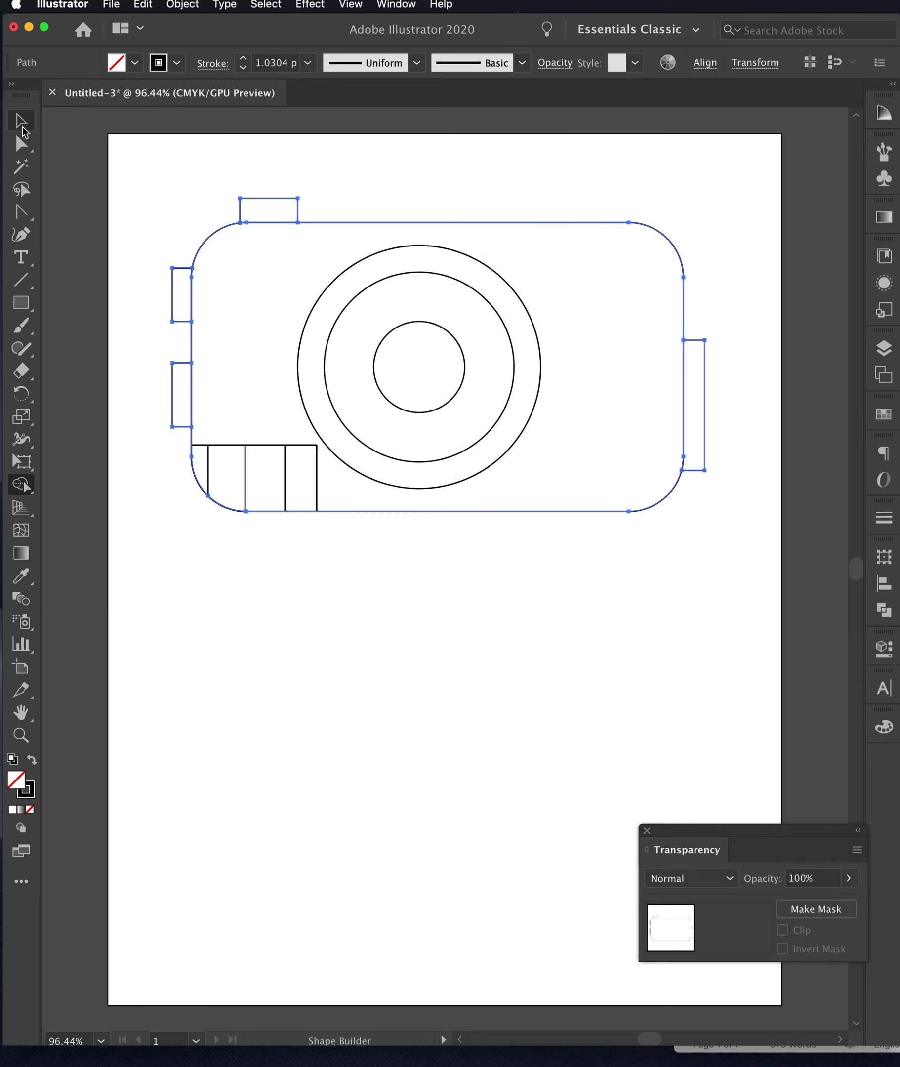
click(21, 121)
click(136, 194)
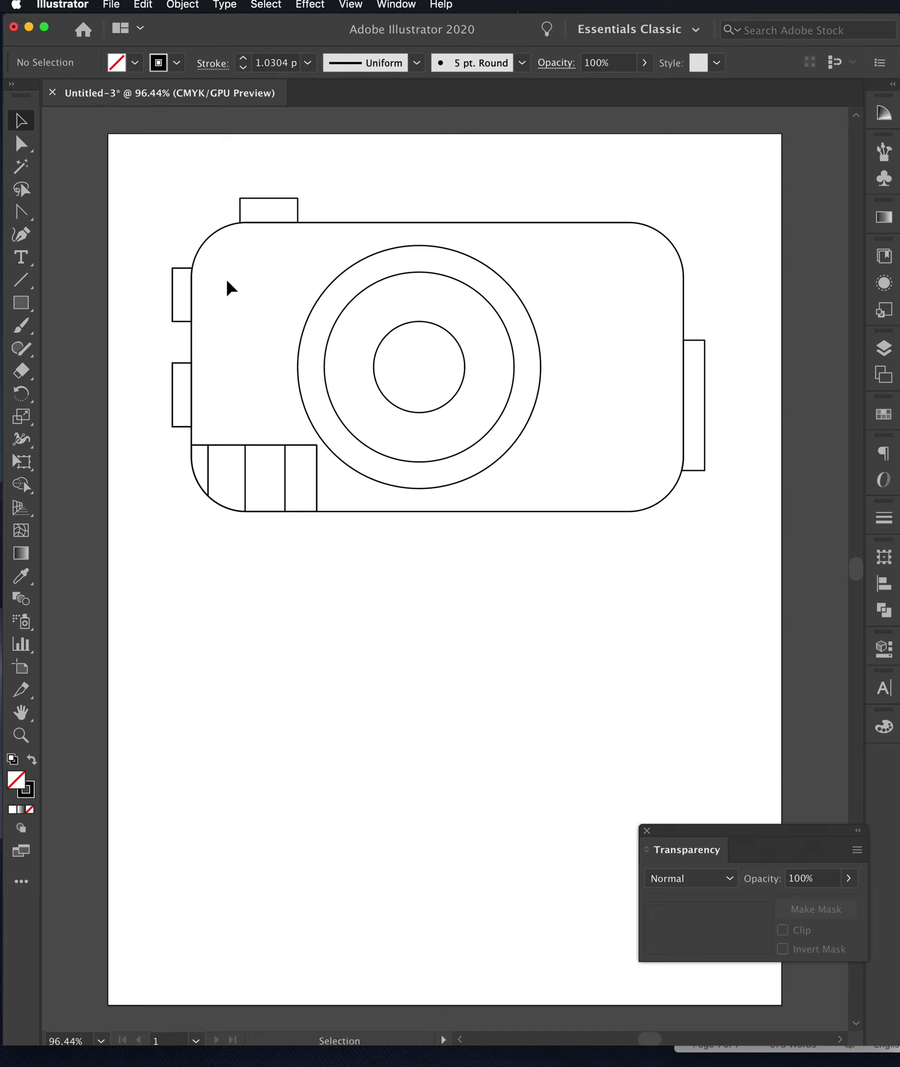
- Bring the buttons and battery tab in front of the camera body
click(705, 466)
key(a)
key(super+shift+bracketright)
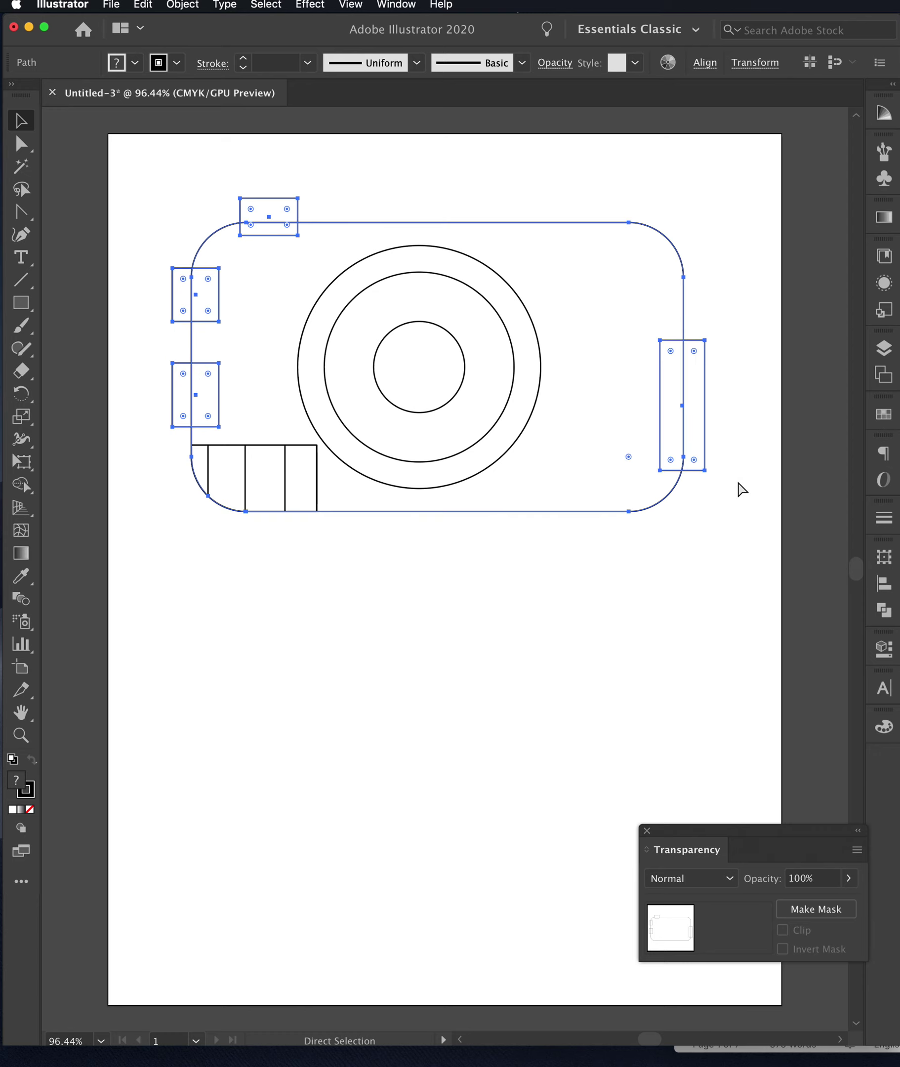
key(v)
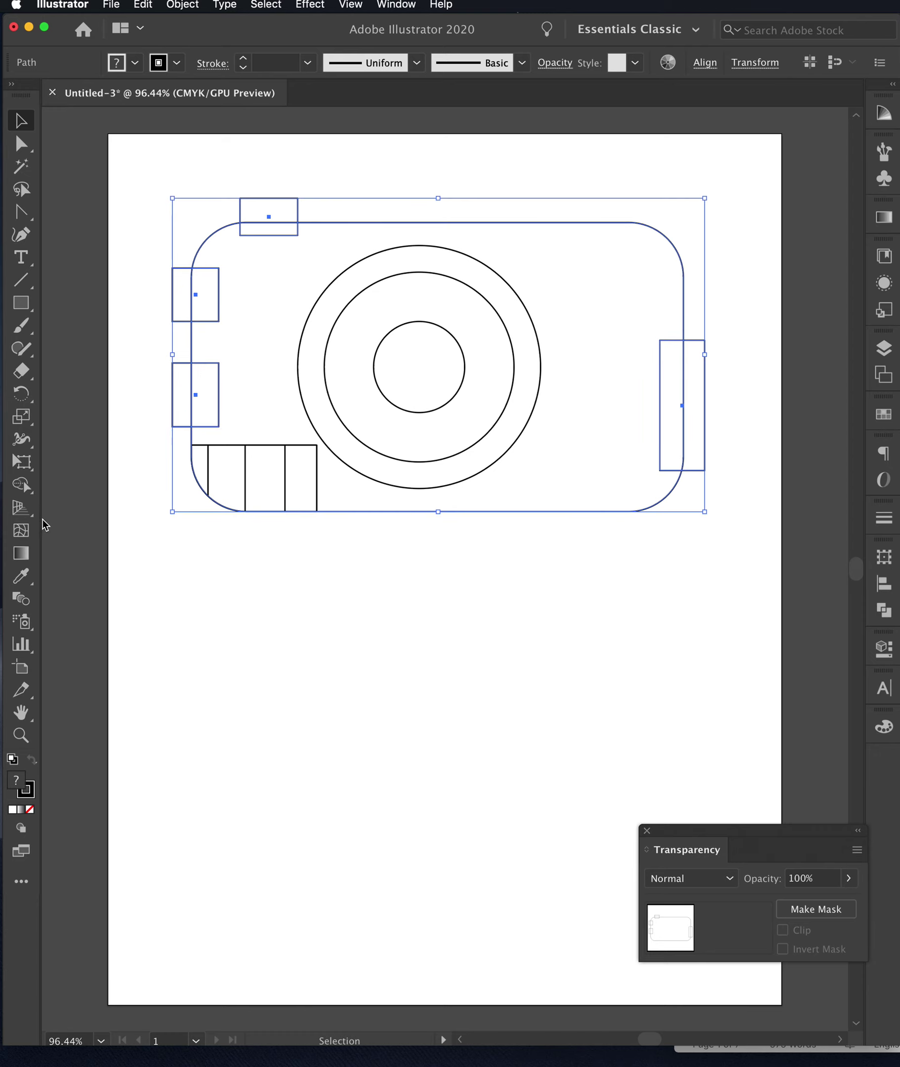
- Merge the three buttons' inner parts into the body and delete the battery tab's outer part
click(21, 484)
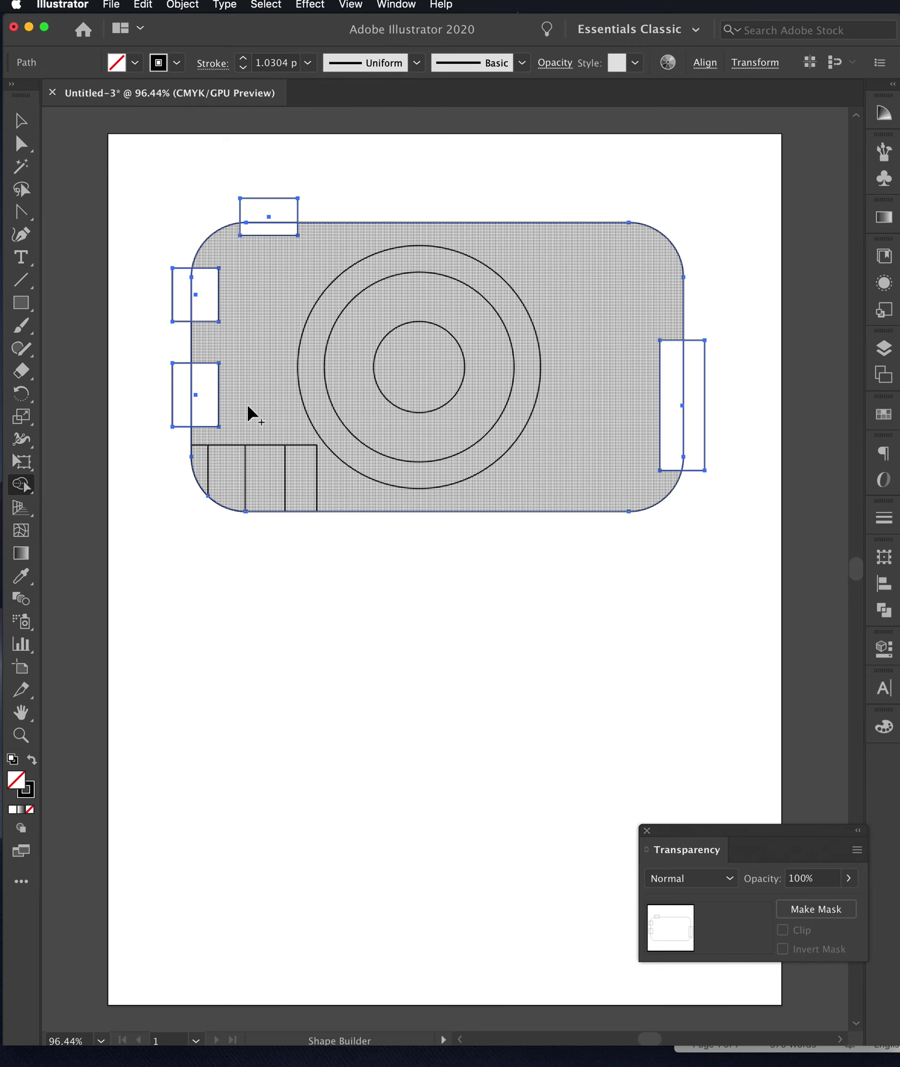
drag(252, 401, 207, 382)
drag(231, 283, 202, 291)
drag(258, 253, 264, 223)
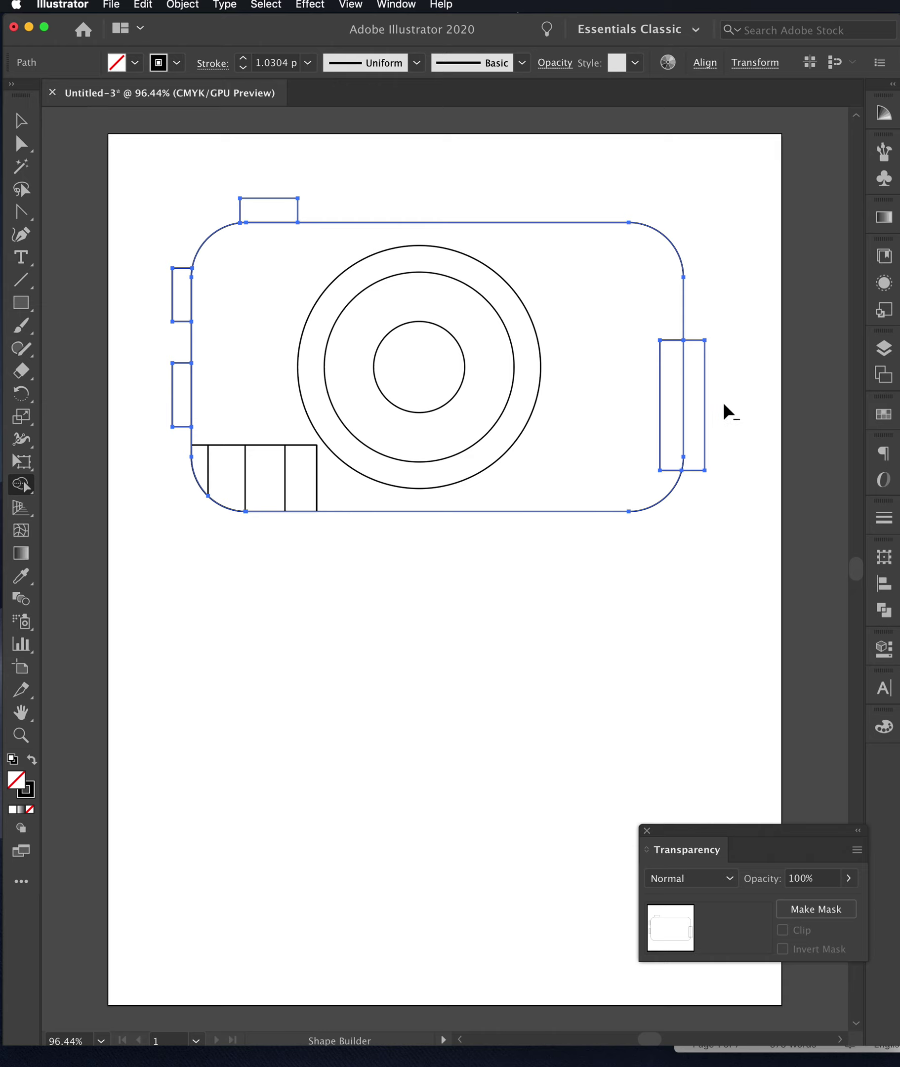
drag(709, 400, 693, 399)
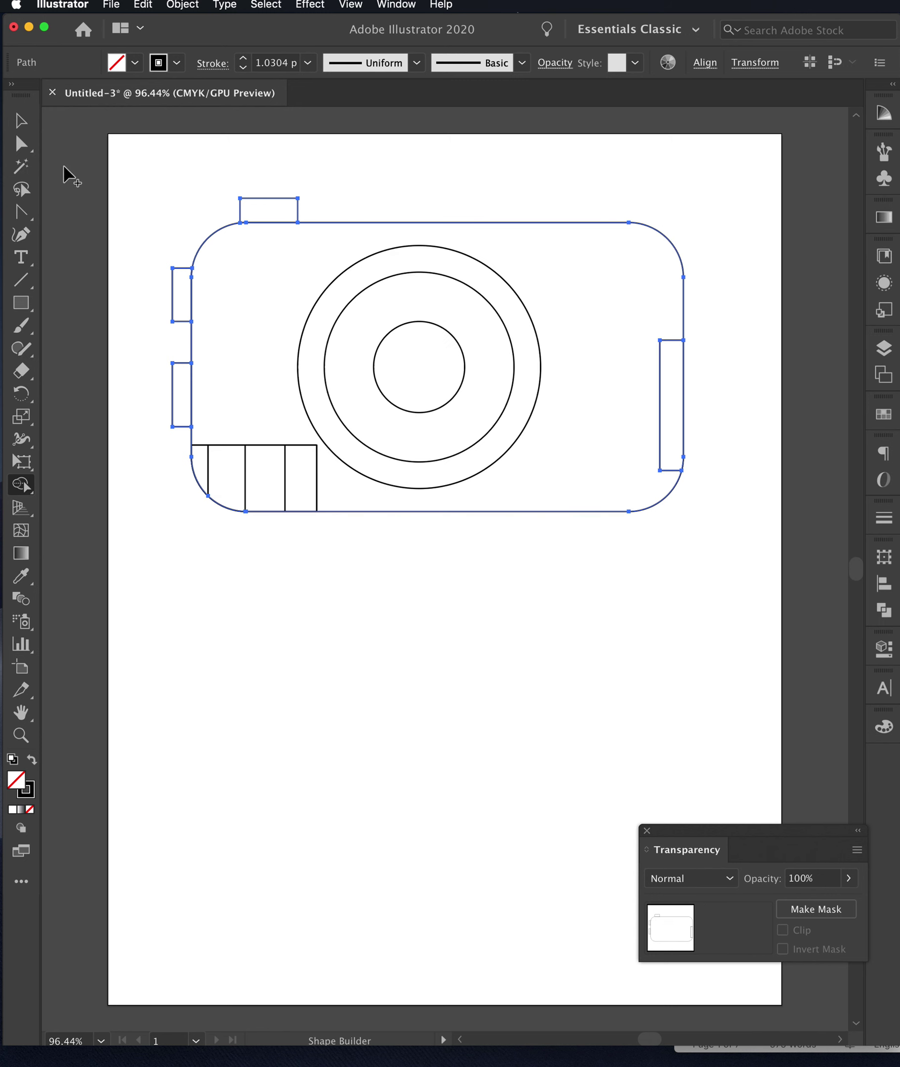
click(18, 119)
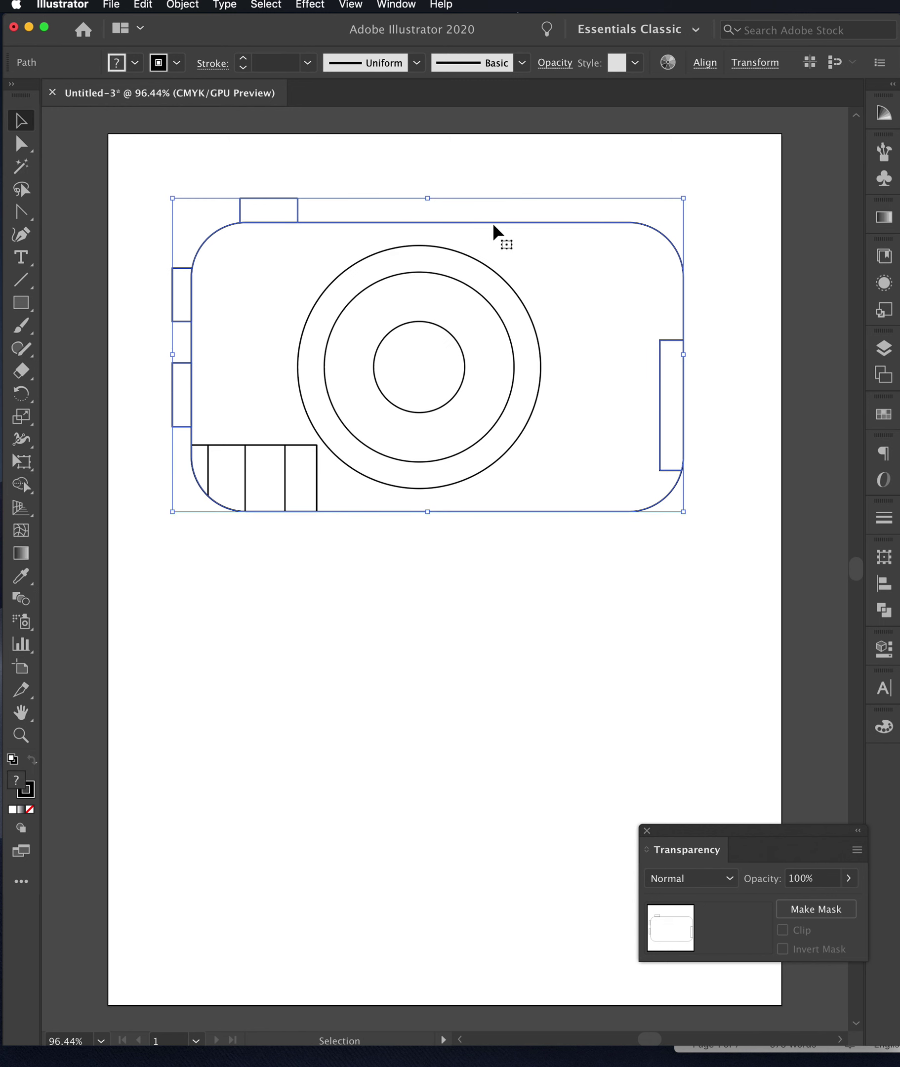
click(483, 175)
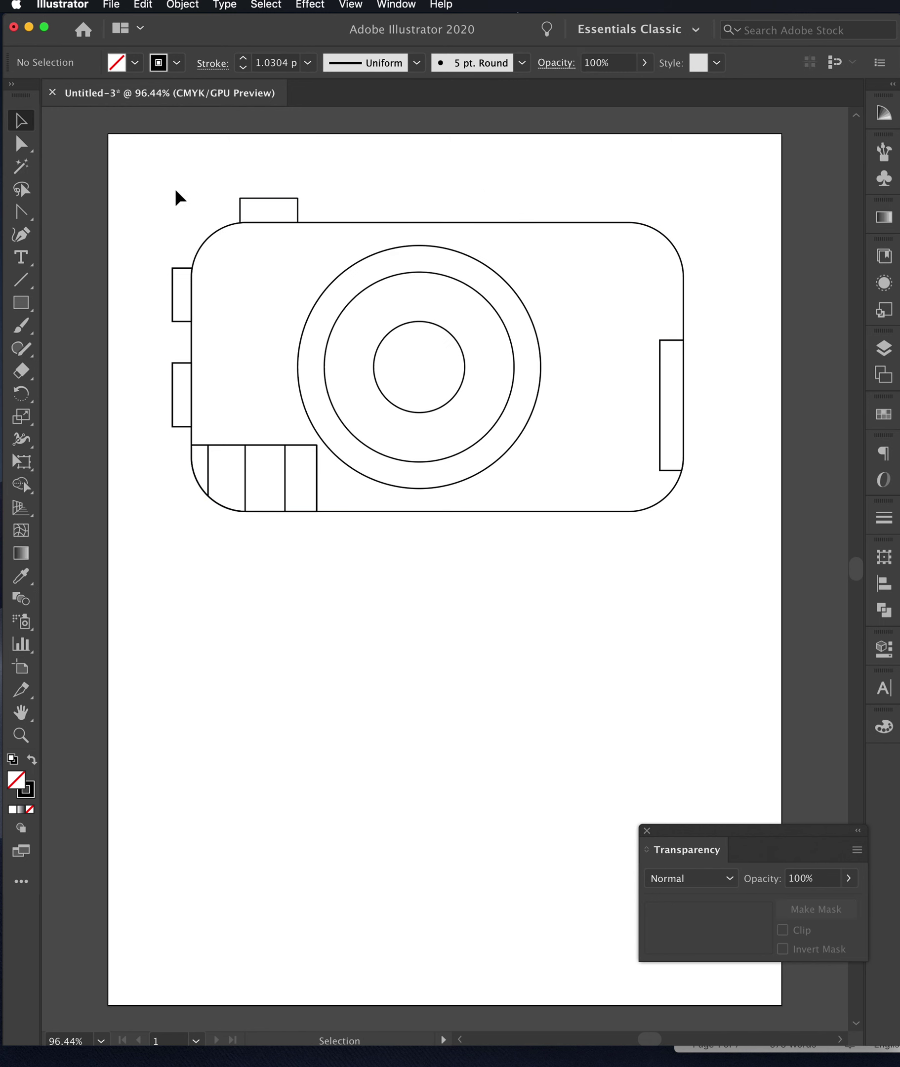
- Select the whole camera and raise its stroke weight to 5 pt
drag(157, 167, 584, 444)
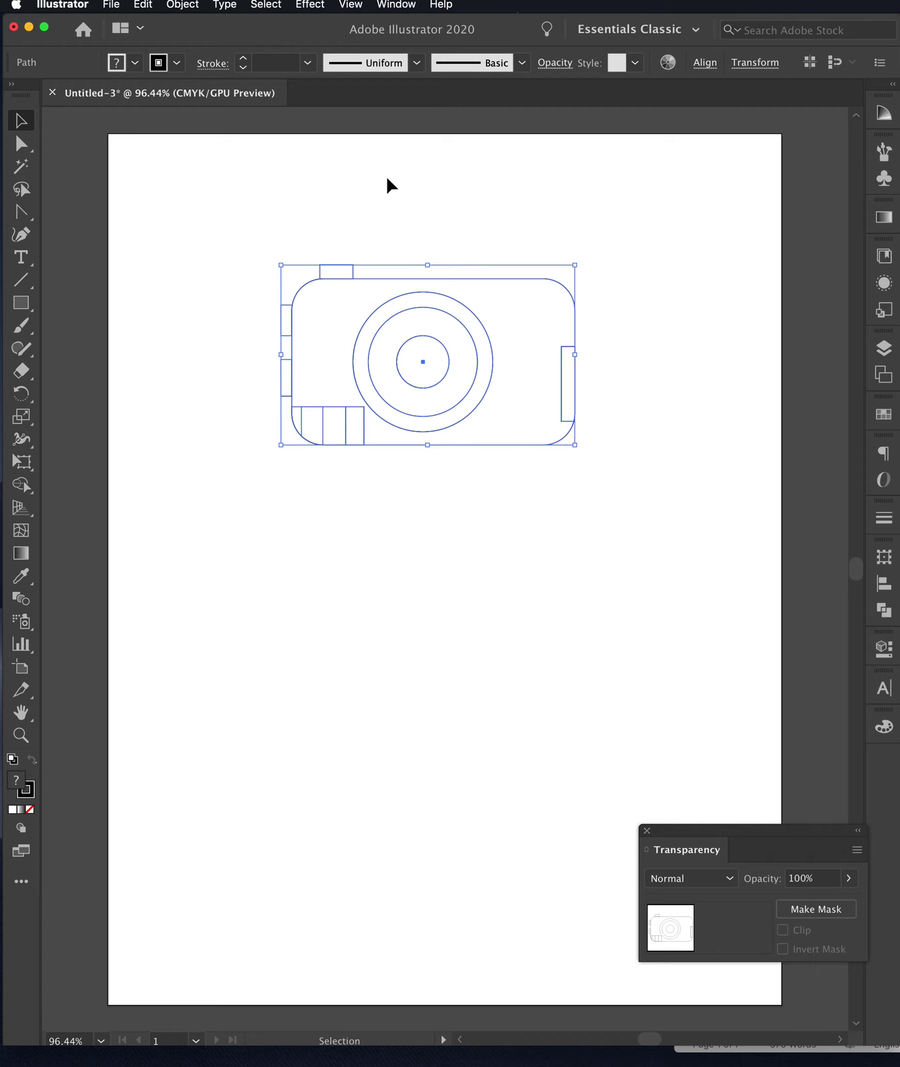
click(244, 59)
click(244, 60)
click(244, 59)
click(244, 60)
click(244, 60)
click(244, 60)
click(244, 60)
click(244, 59)
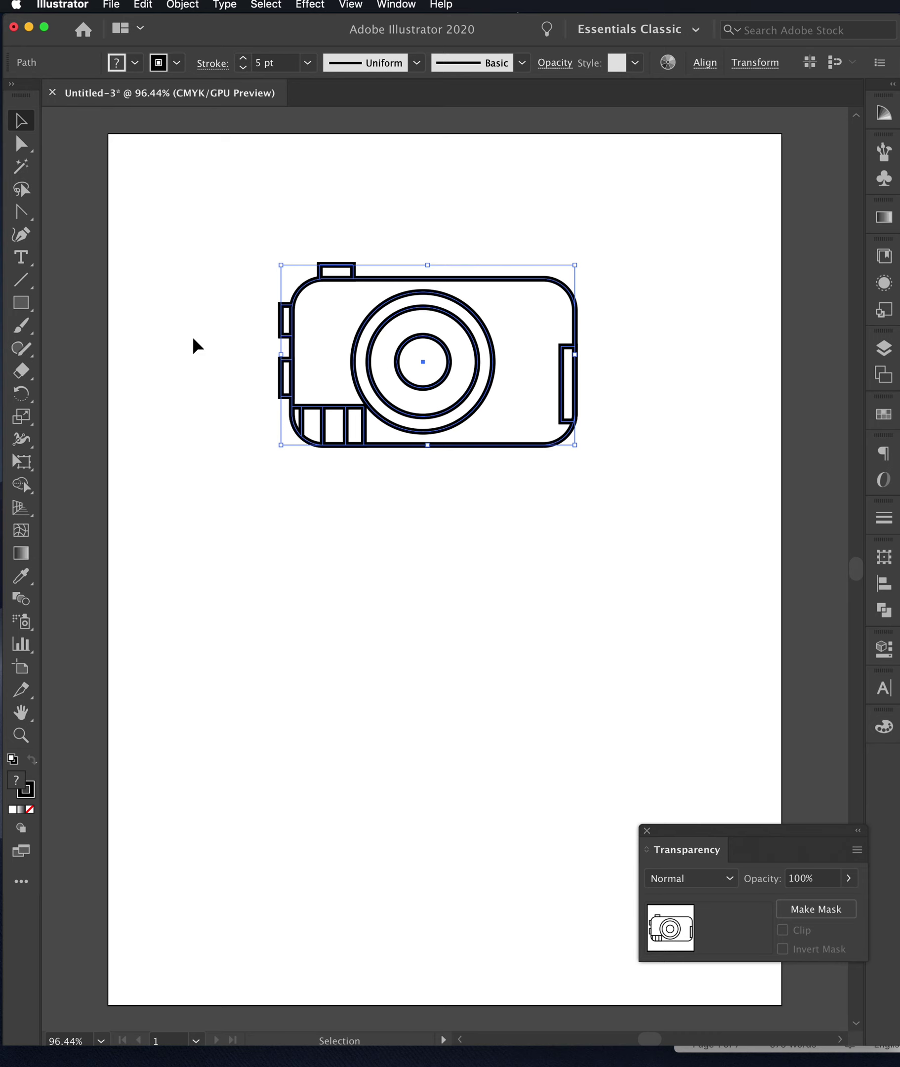
- Set the camera's stroke colour to the cyan blue swatch
click(177, 63)
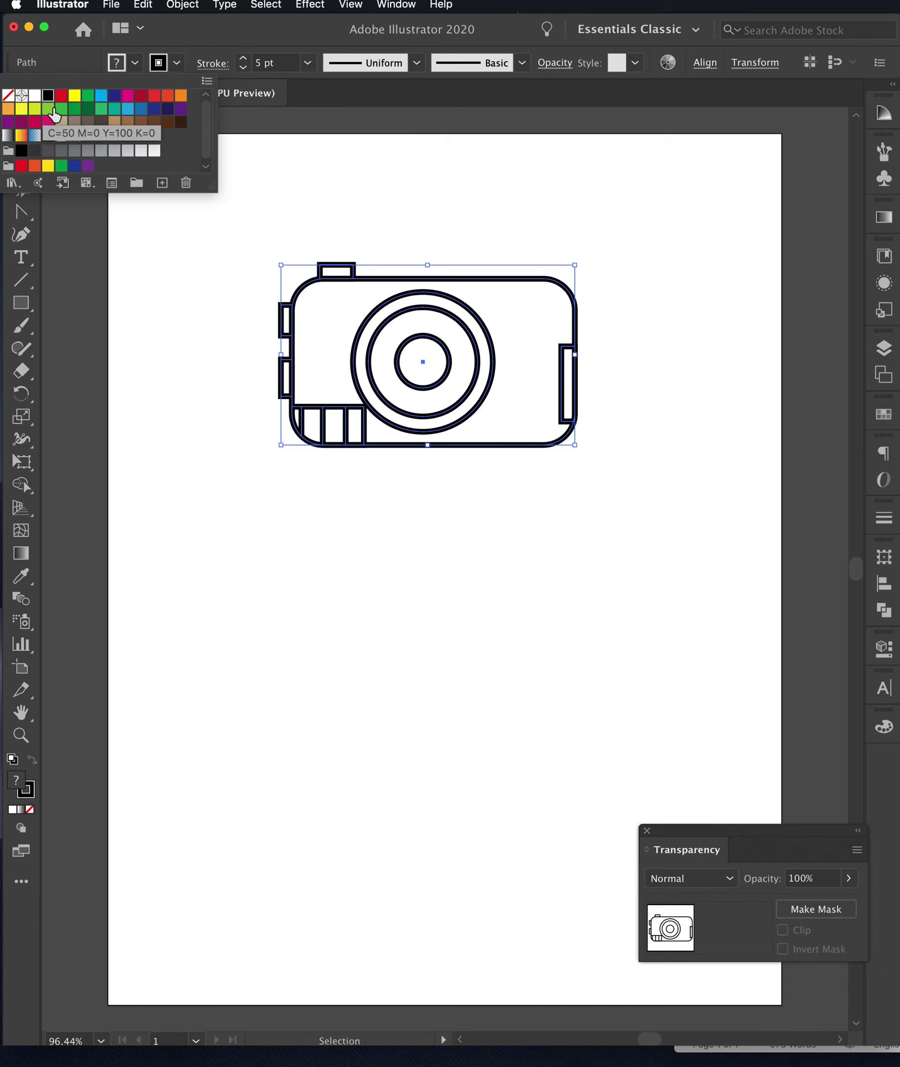
click(100, 96)
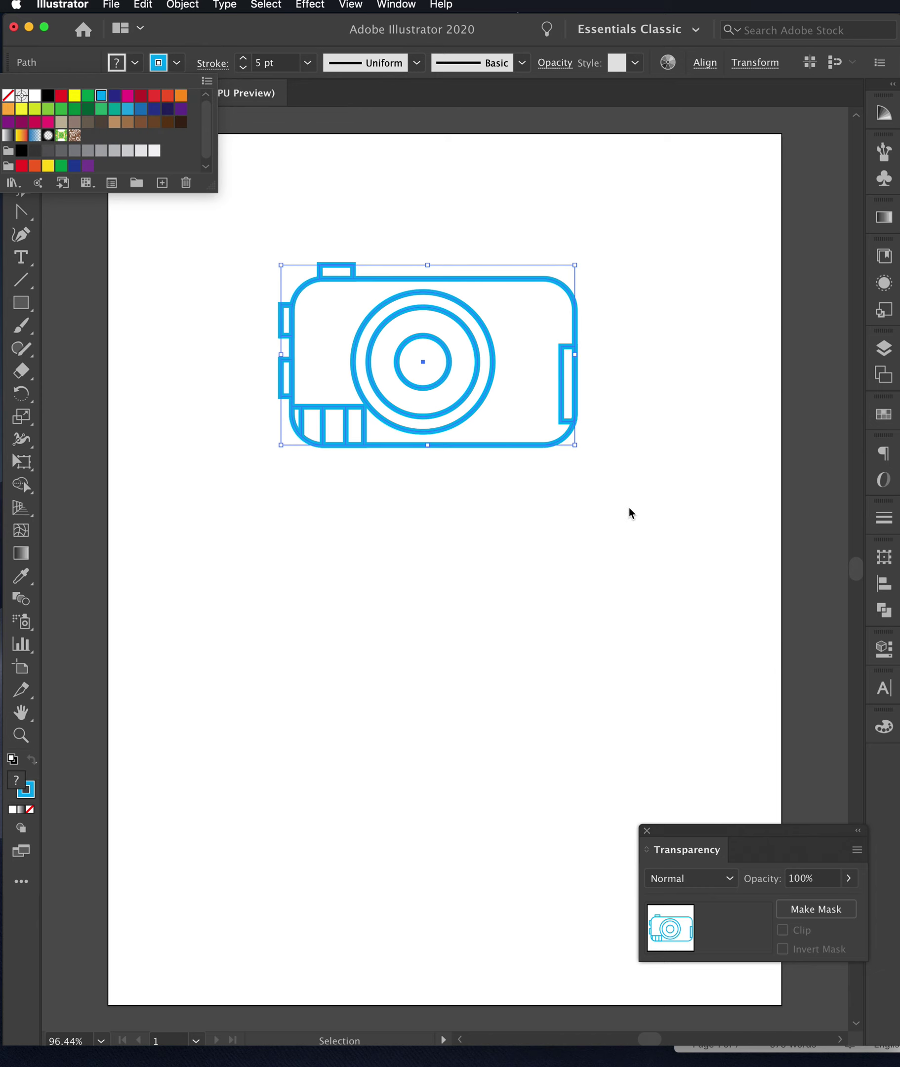
click(608, 502)
drag(210, 215, 675, 575)
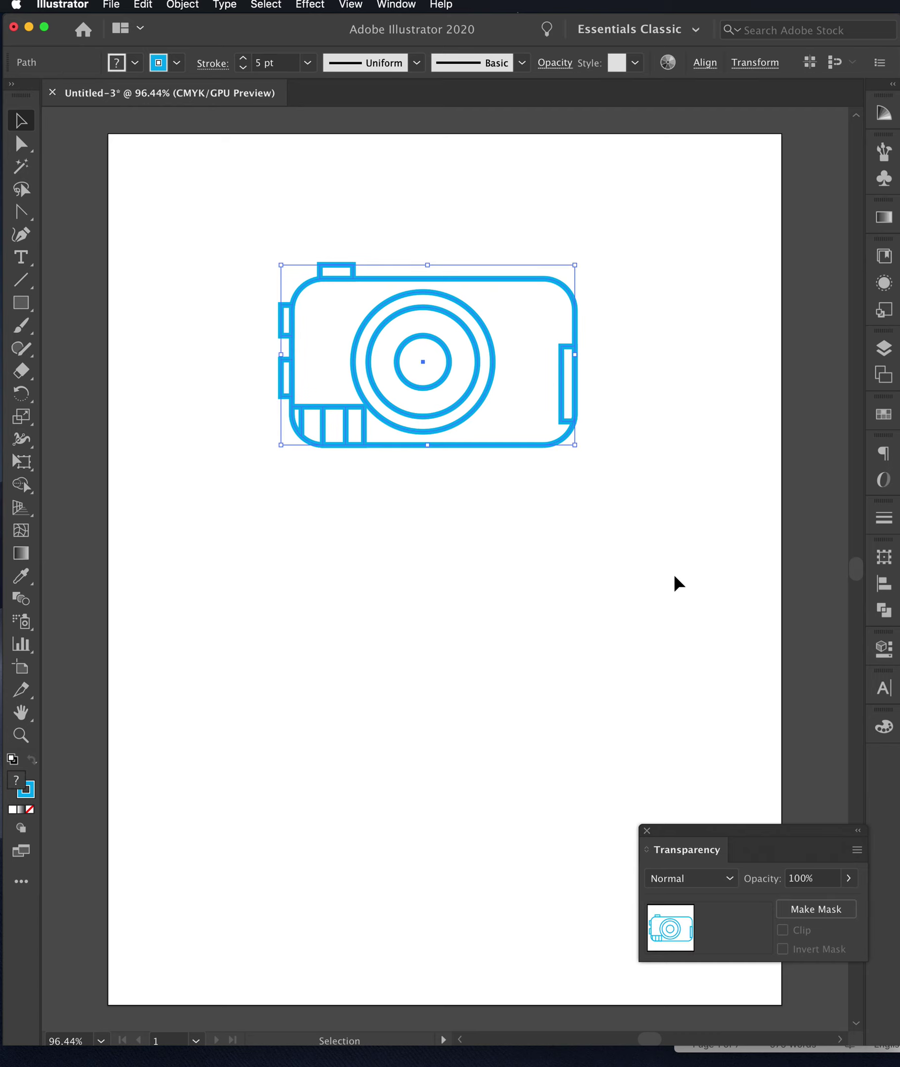
- Group the cyan camera parts and drag the group to the artboard's upper-left corner
key(super+g)
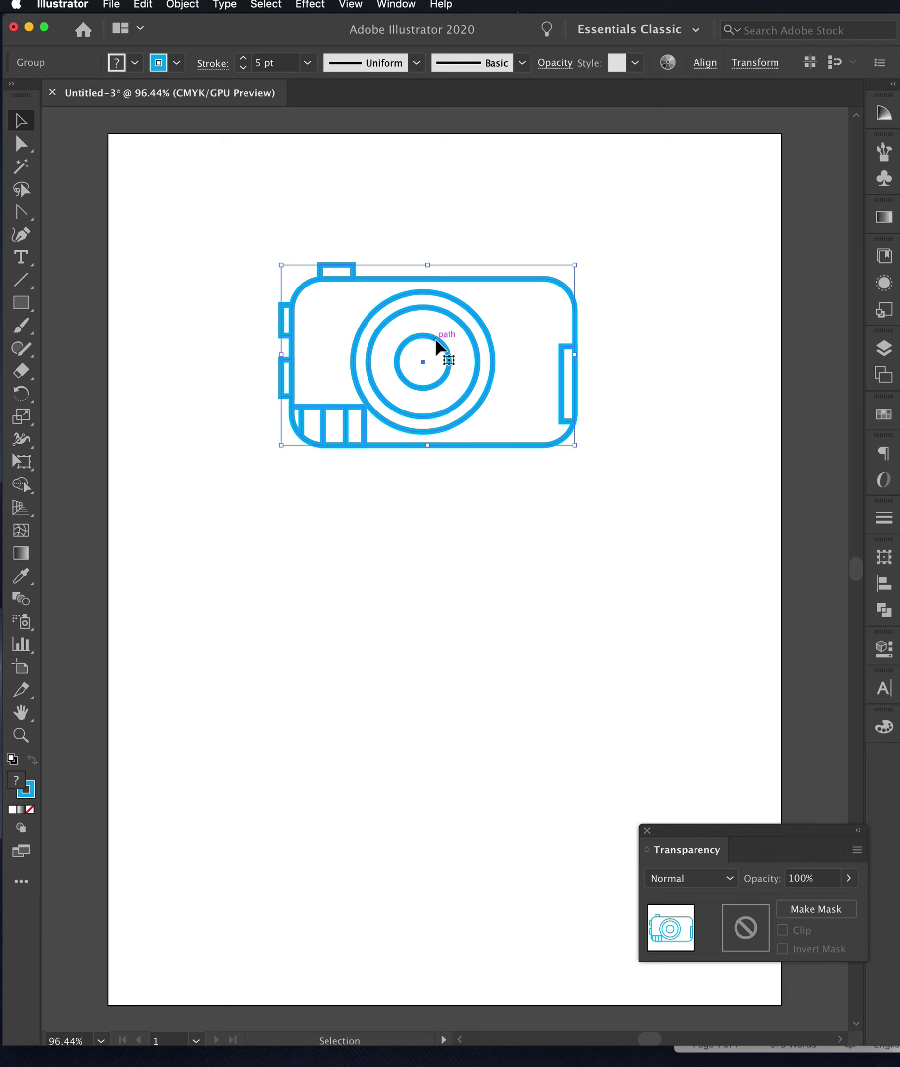
drag(436, 338, 300, 234)
click(488, 501)
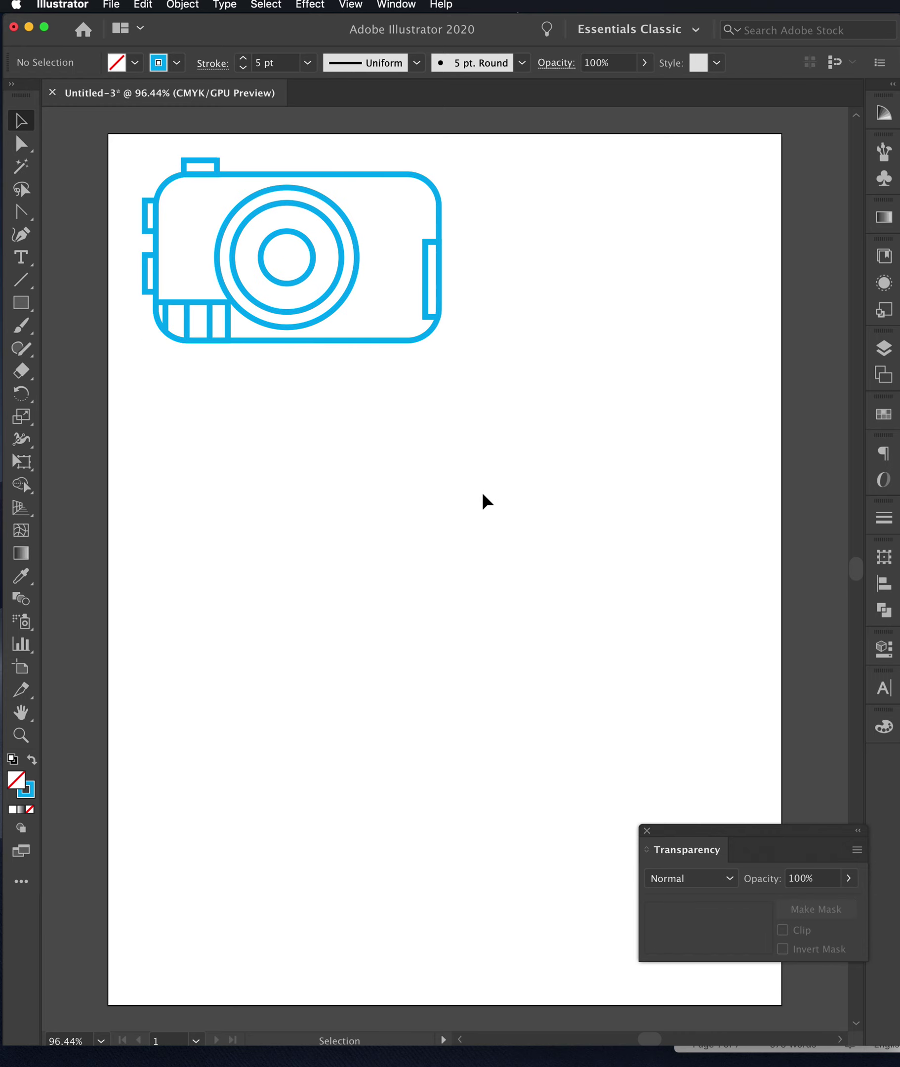